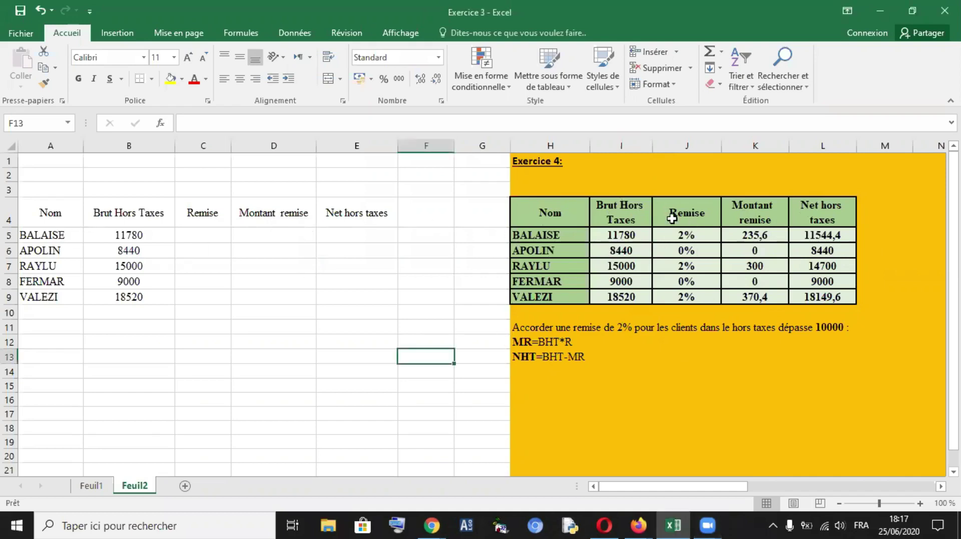
- Give A4:E9 a solid-line outline and inner borders through Autres bordures
left_click_drag(51, 209, 348, 295)
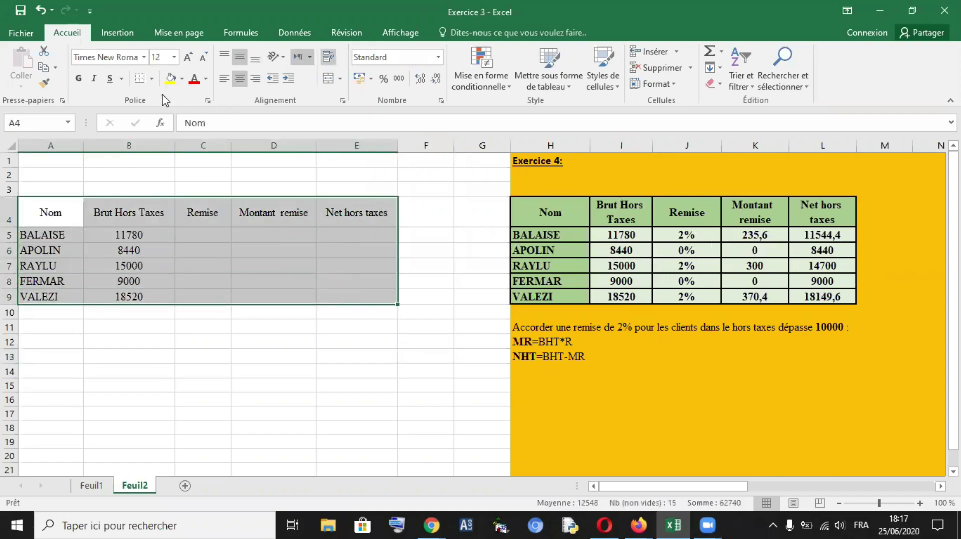
left_click(151, 81)
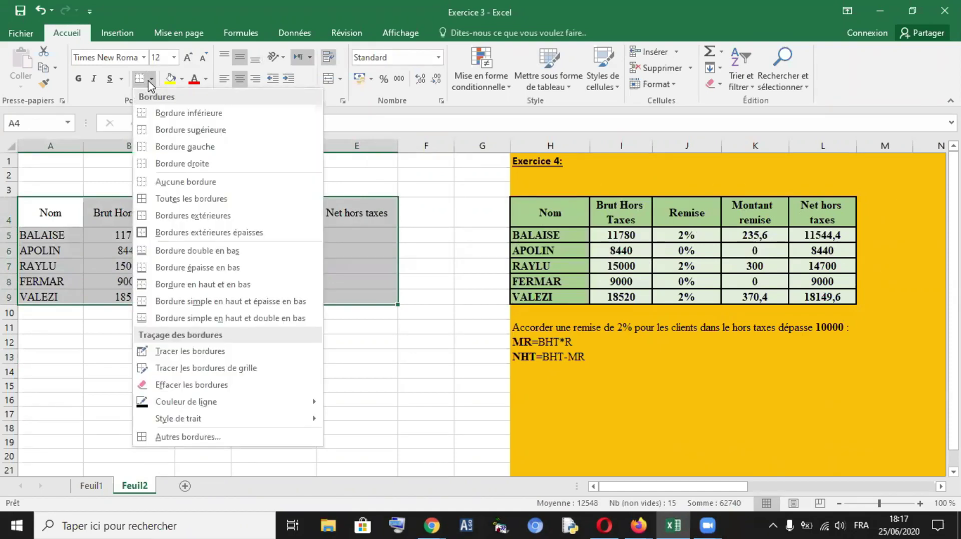
mouse_move(190, 420)
left_click(196, 439)
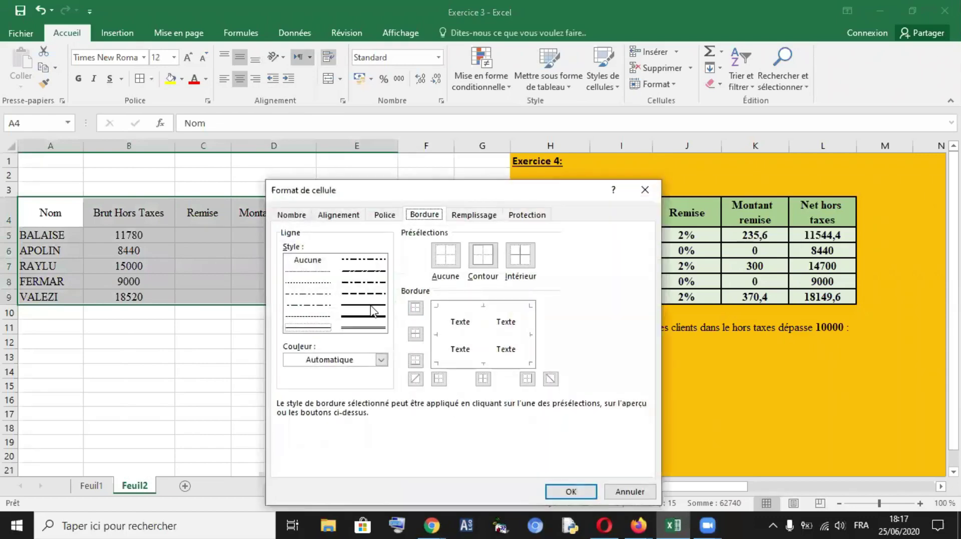
left_click(370, 307)
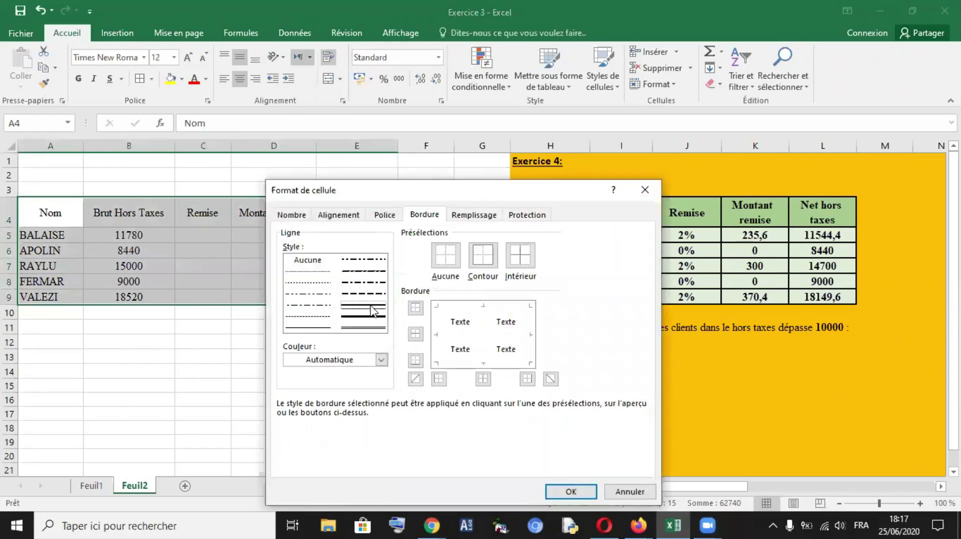
left_click(484, 265)
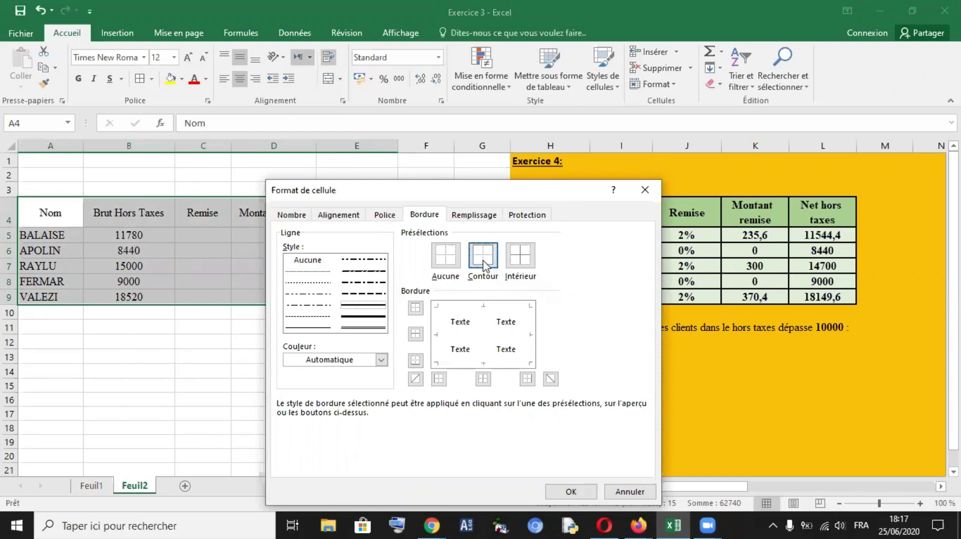
left_click(521, 258)
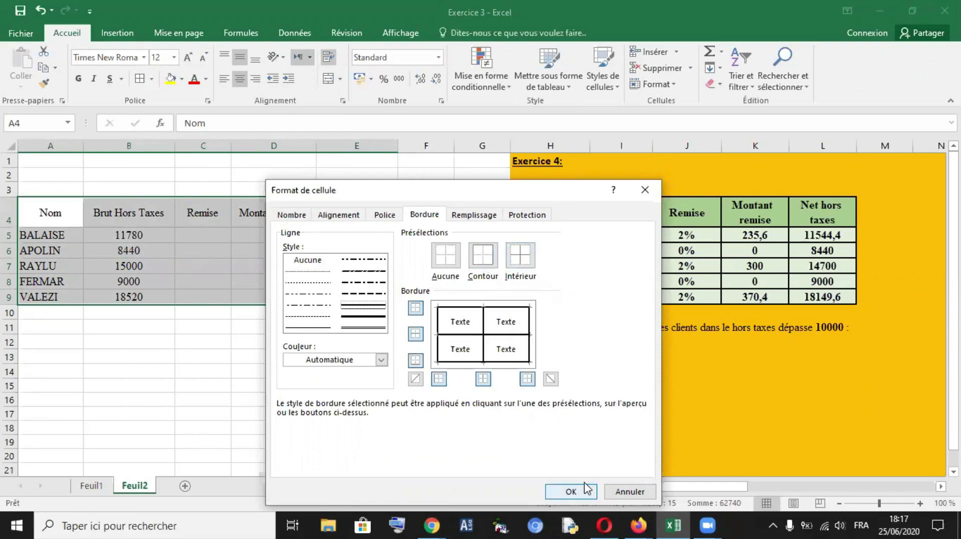
left_click(570, 492)
left_click(264, 327)
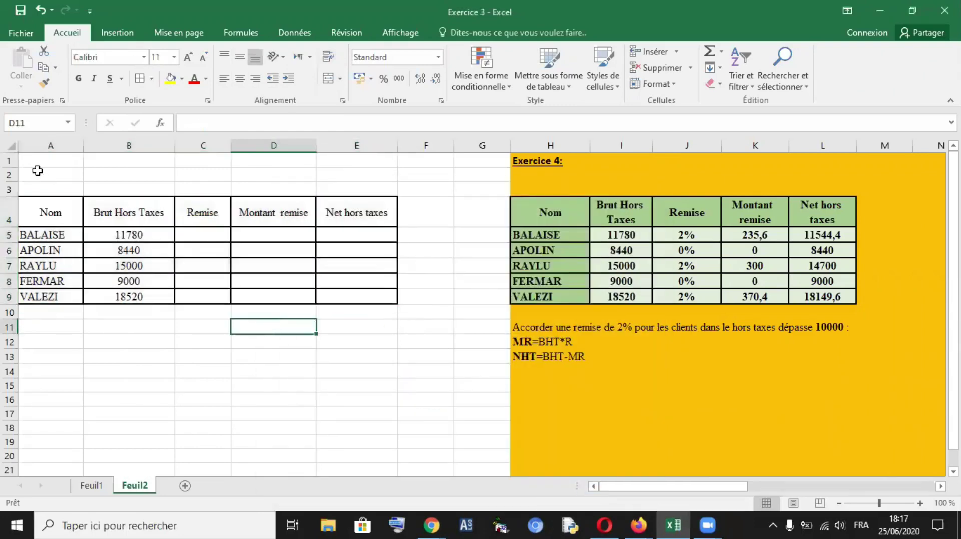
- Make the header row A4:E4 light green, bold and size 14
left_click_drag(45, 213, 349, 216)
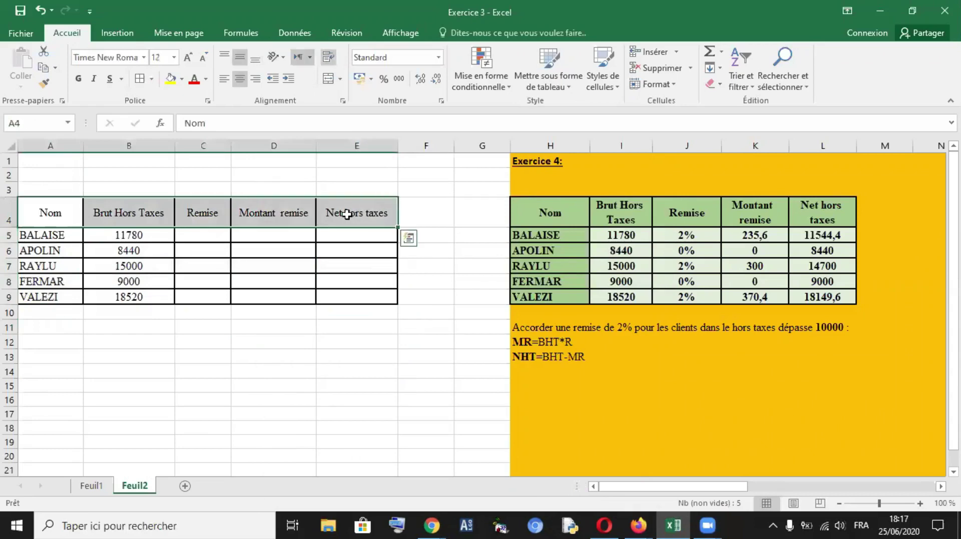
left_click(182, 80)
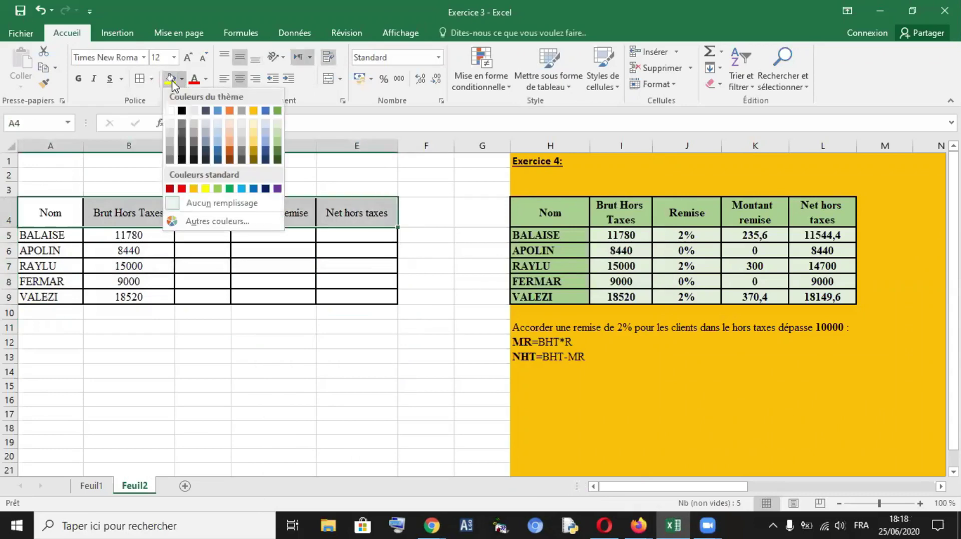
left_click(278, 136)
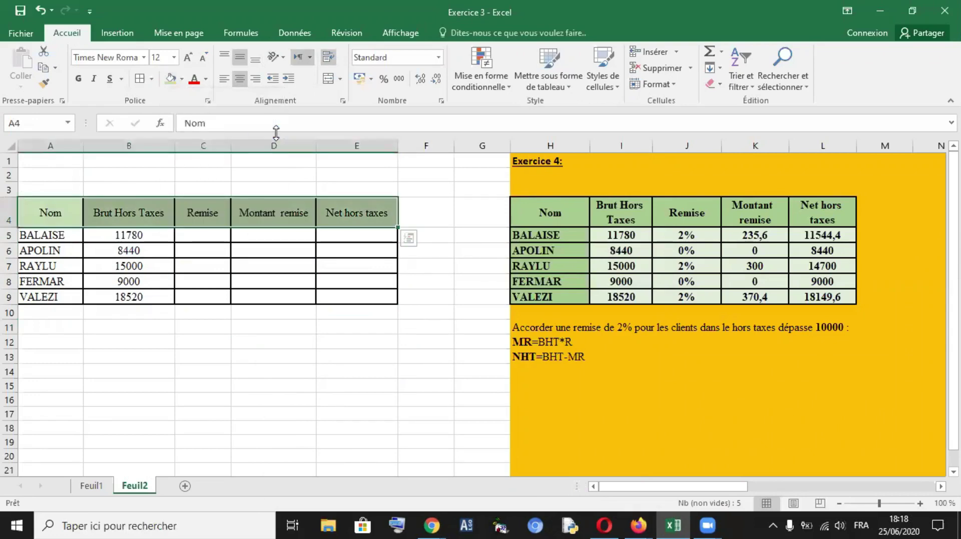
left_click(78, 78)
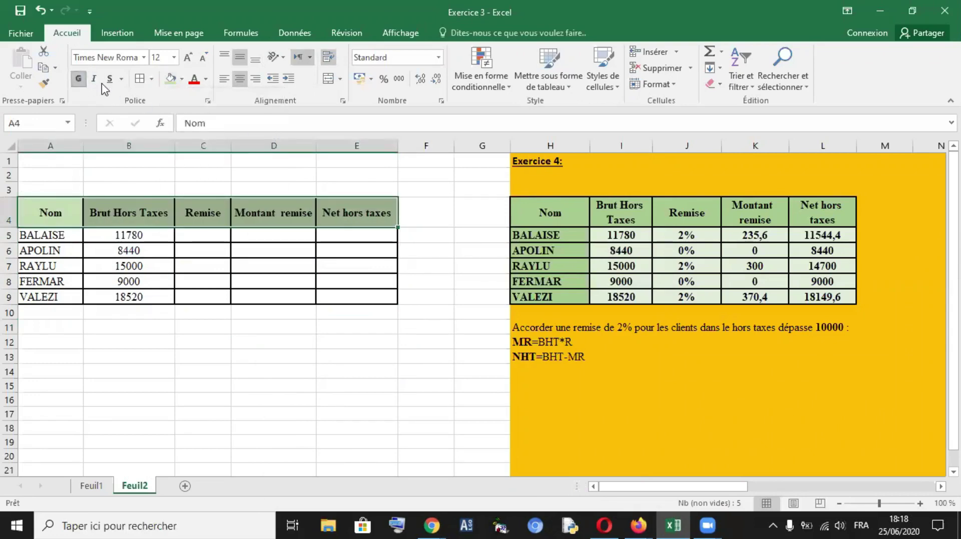
left_click(188, 58)
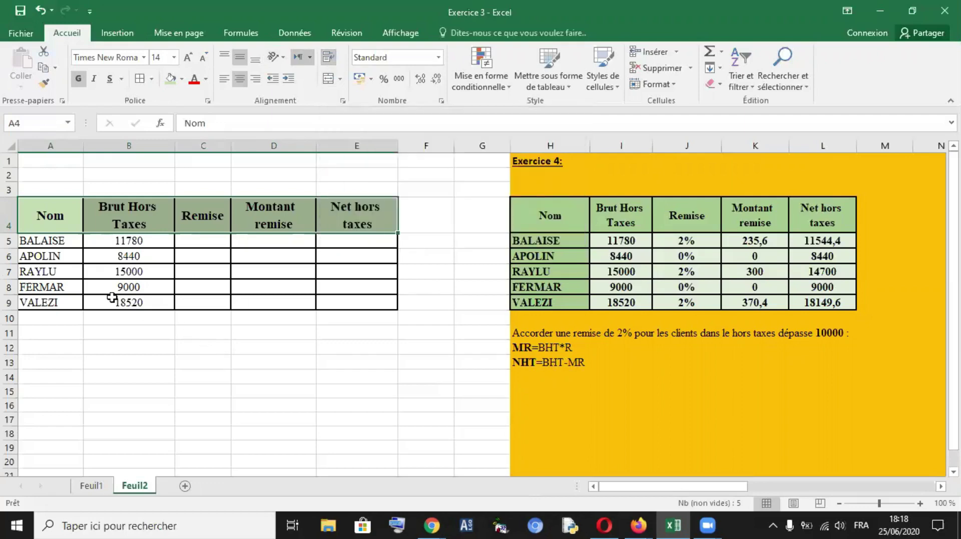
- Make client names A5:A9 green, bold and size 14, and widen column A to fit
left_click_drag(52, 245, 54, 301)
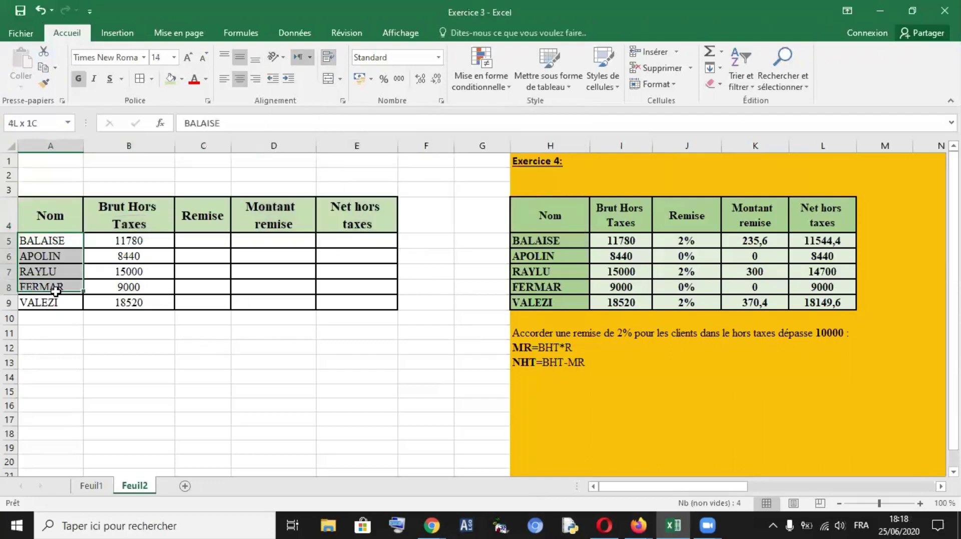
left_click(170, 77)
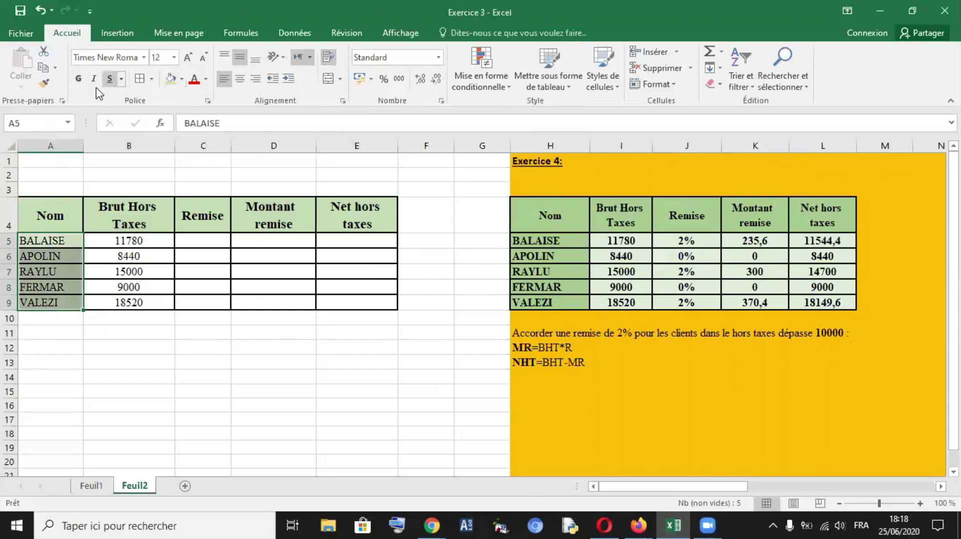
left_click(78, 79)
left_click(192, 62)
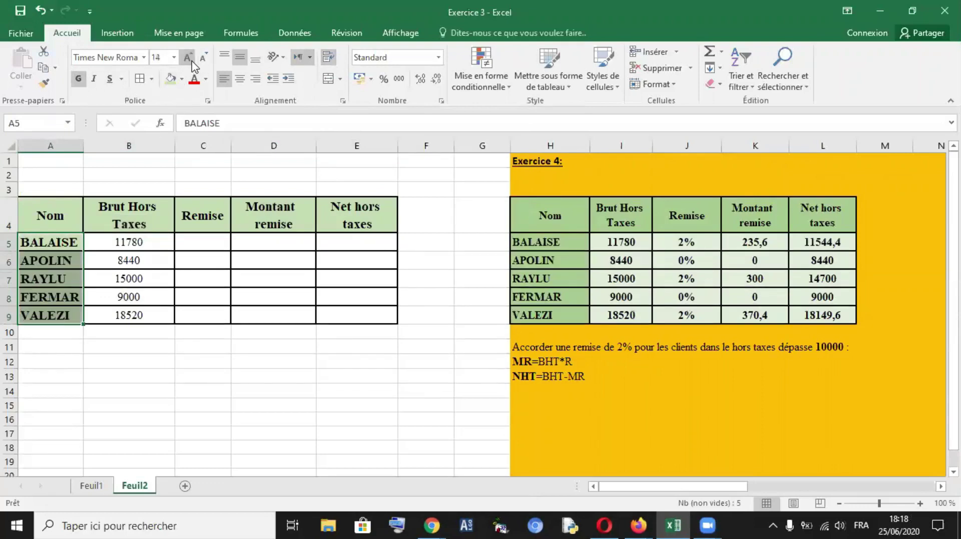
left_click_drag(84, 145, 97, 145)
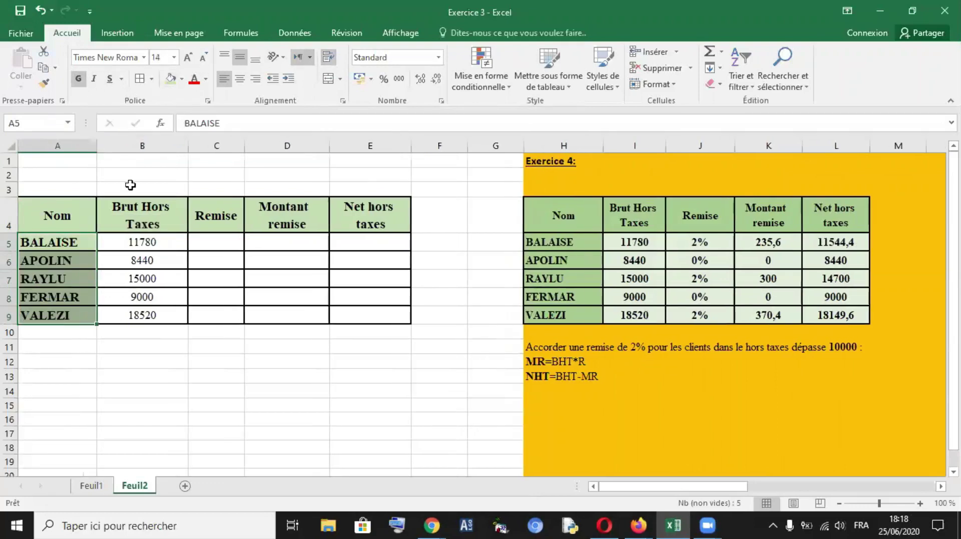
left_click(227, 246)
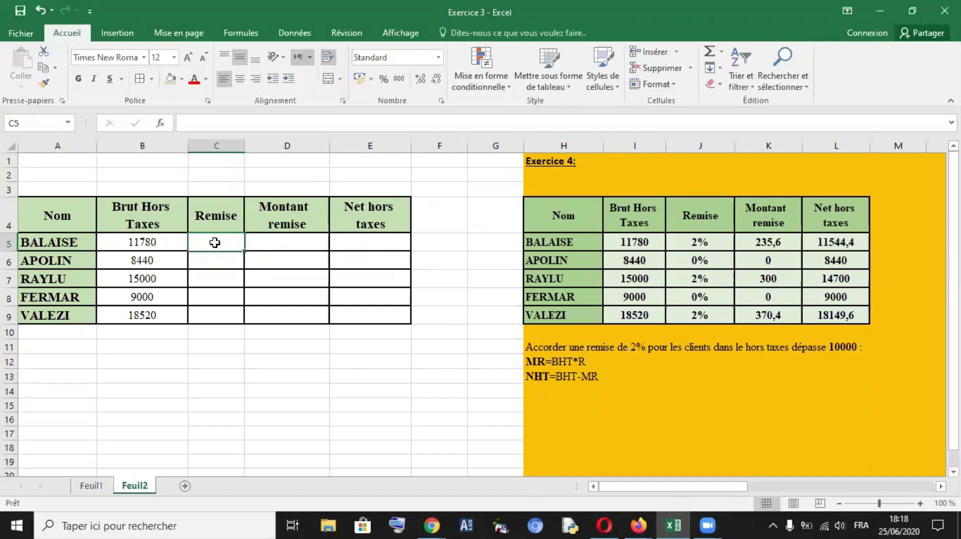
left_click(135, 242)
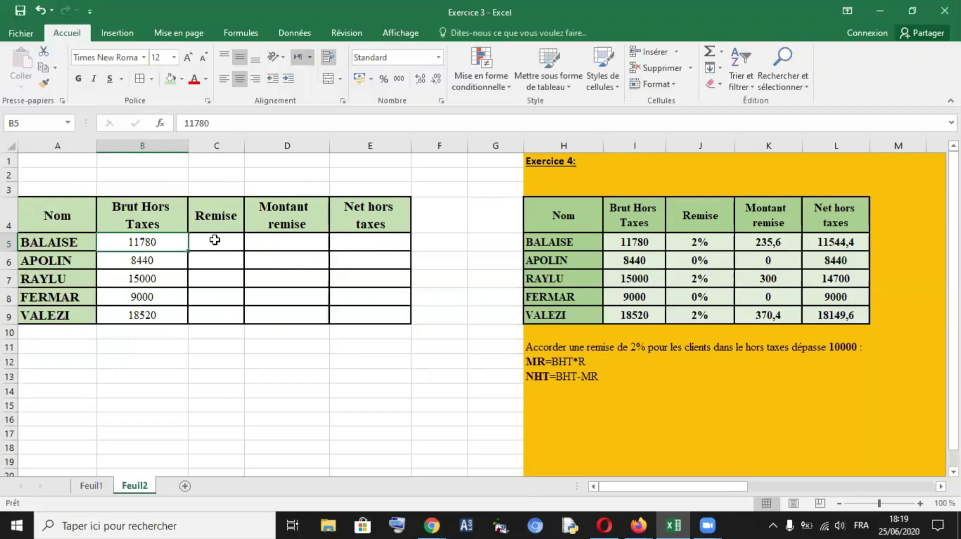
left_click(215, 240)
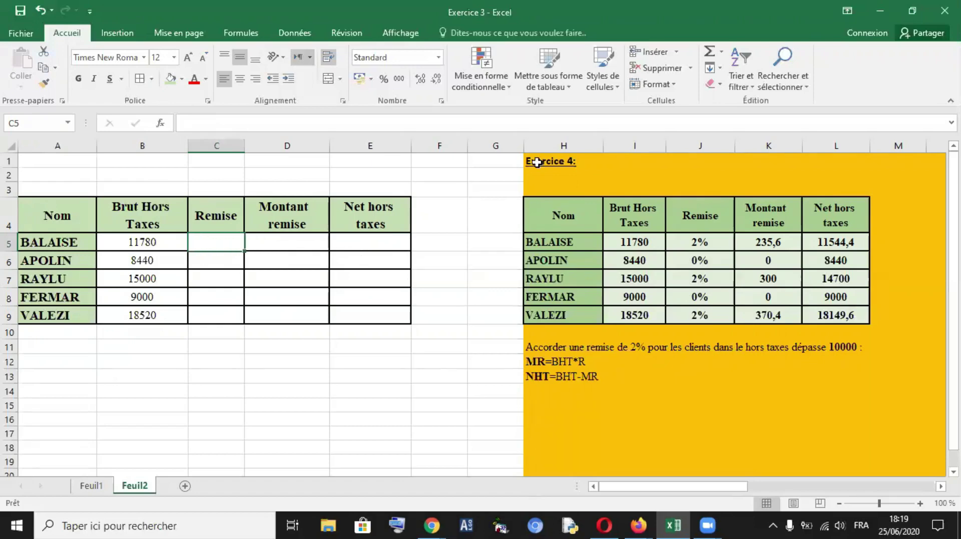
- Dismiss the first function window and start inserting a function into C5
left_click(723, 52)
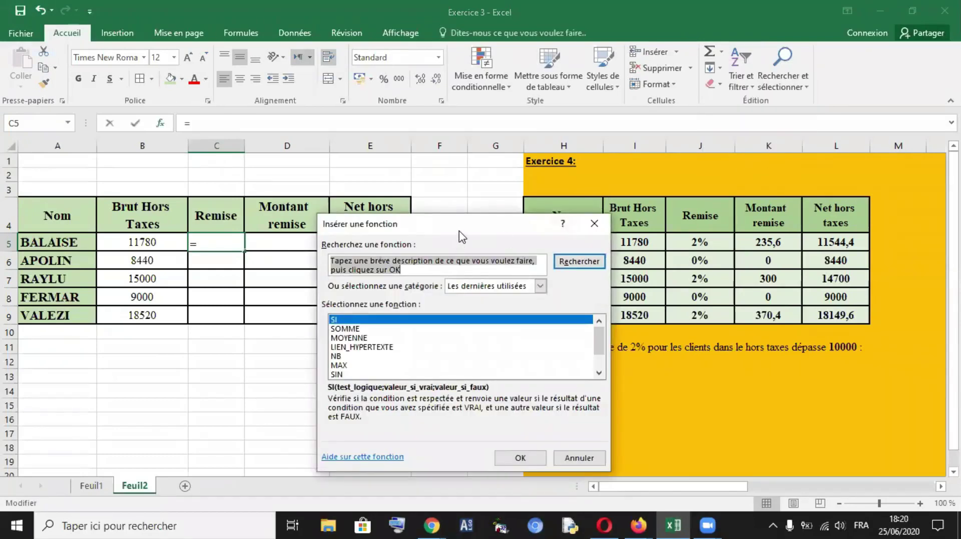
left_click_drag(459, 231, 482, 175)
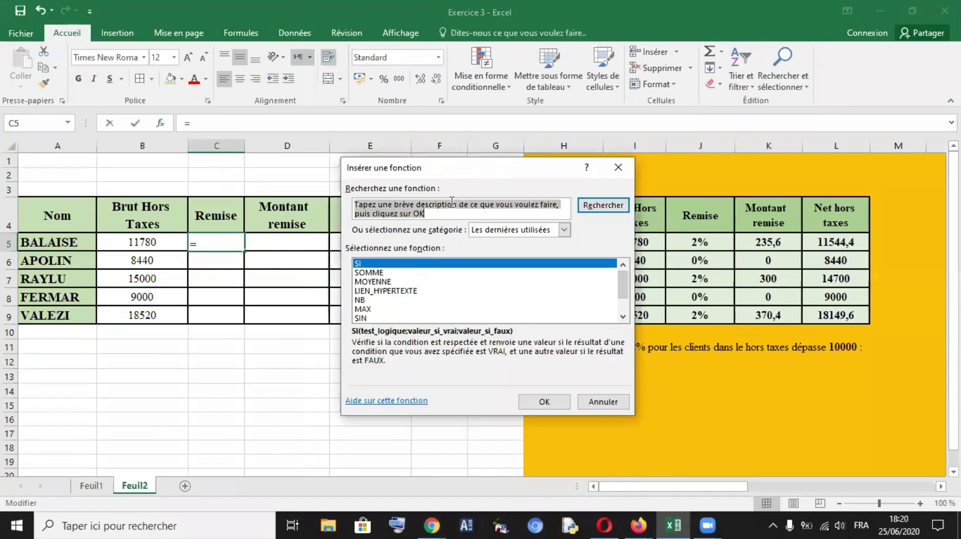
left_click(618, 168)
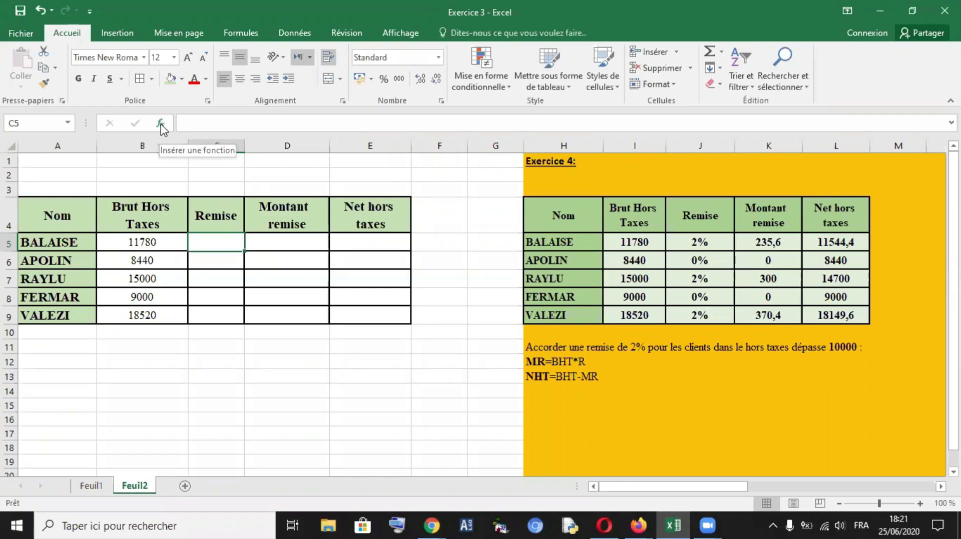
left_click(160, 126)
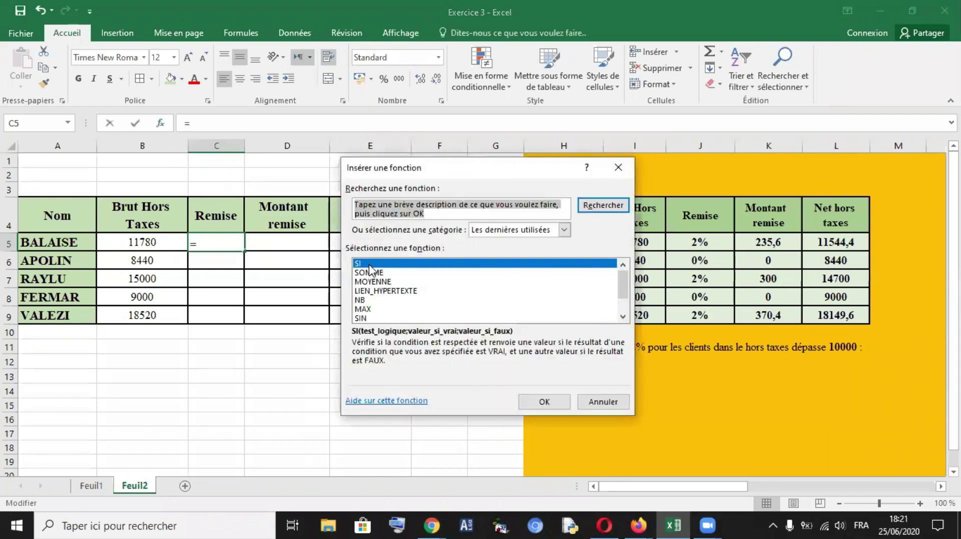
left_click(368, 265)
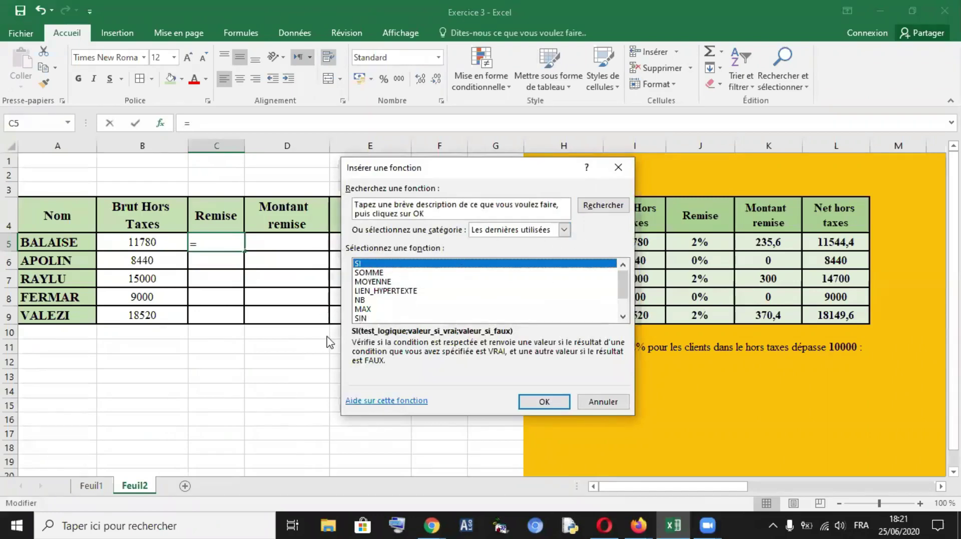
- Switch the category to all functions, jump to SI by typing 'si', and confirm it
left_click(564, 230)
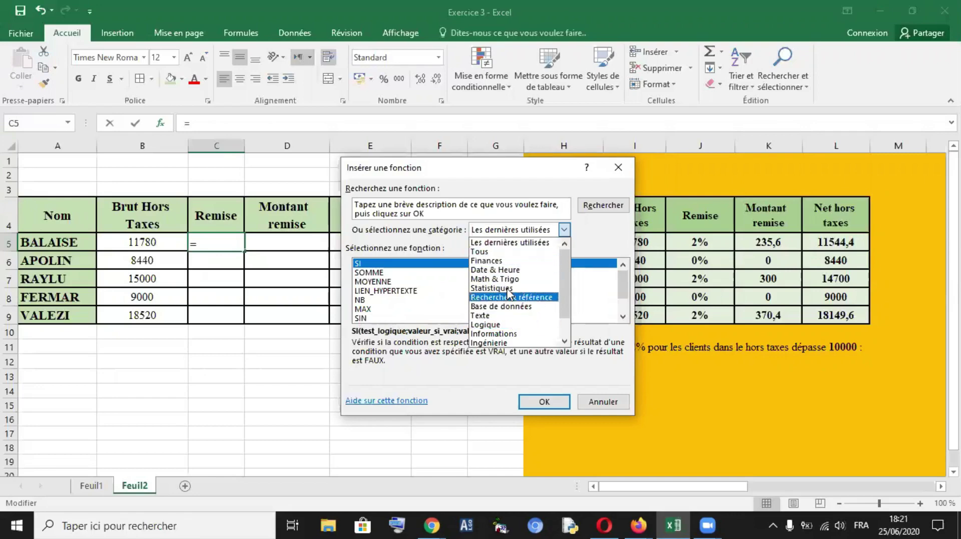
left_click(495, 251)
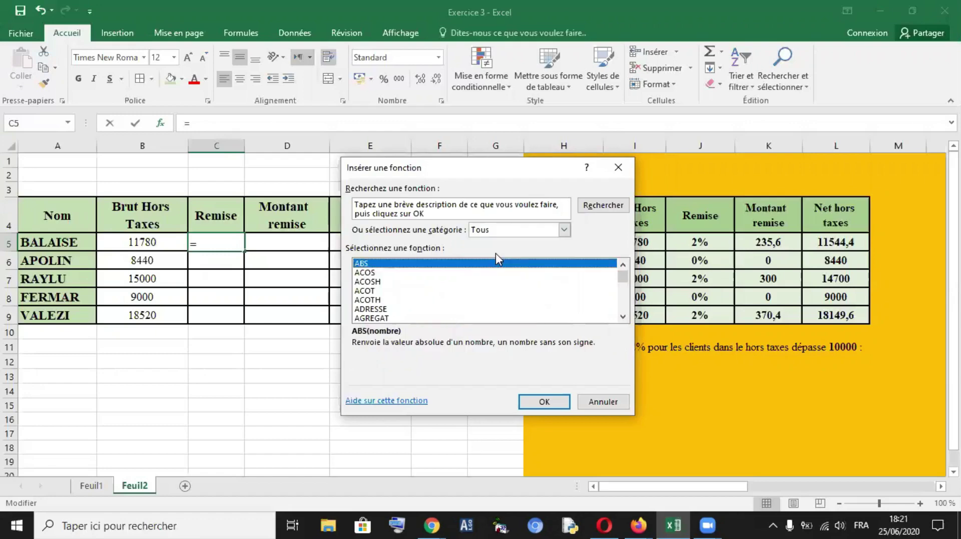
left_click(370, 283)
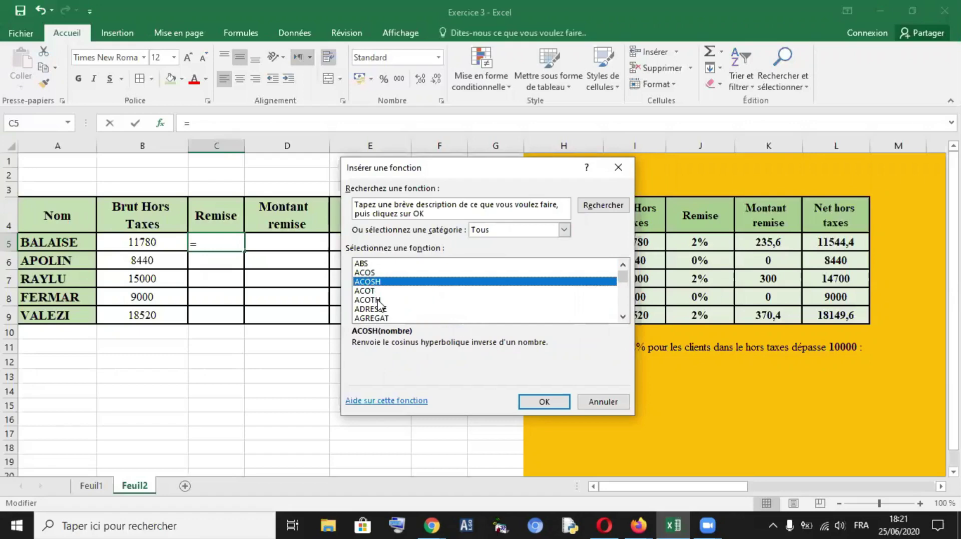
left_click(370, 301)
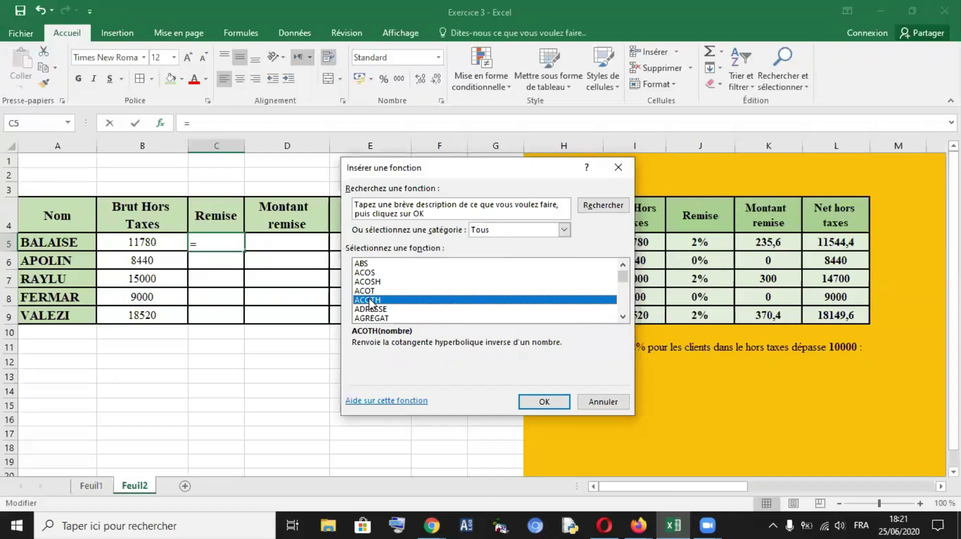
type("si")
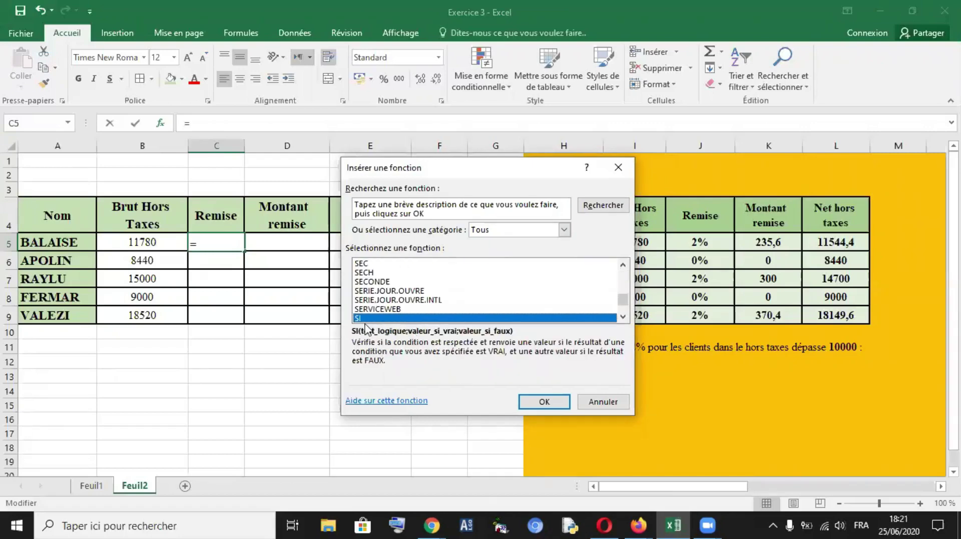
left_click(544, 403)
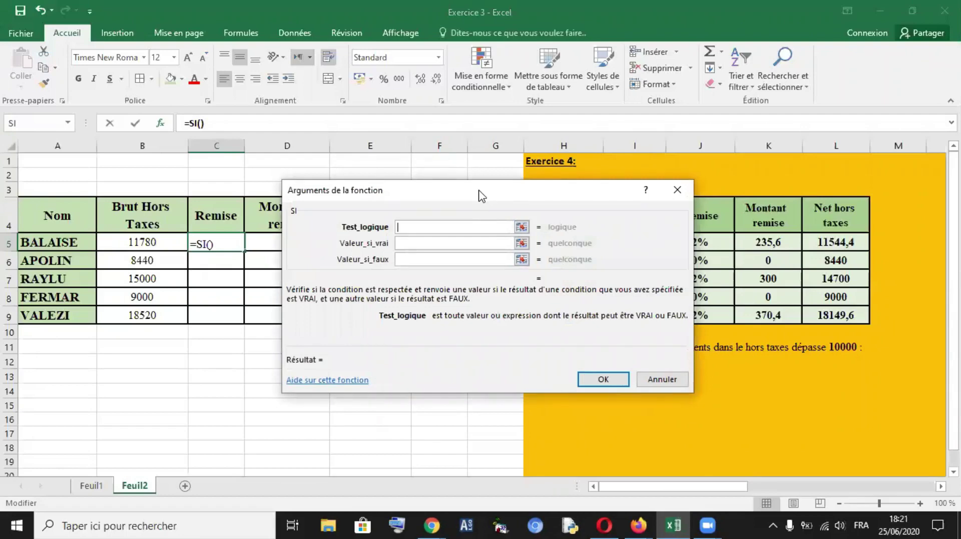
- Move the arguments panel below the table and set the logical test to B5>10000
left_click_drag(479, 195, 390, 128)
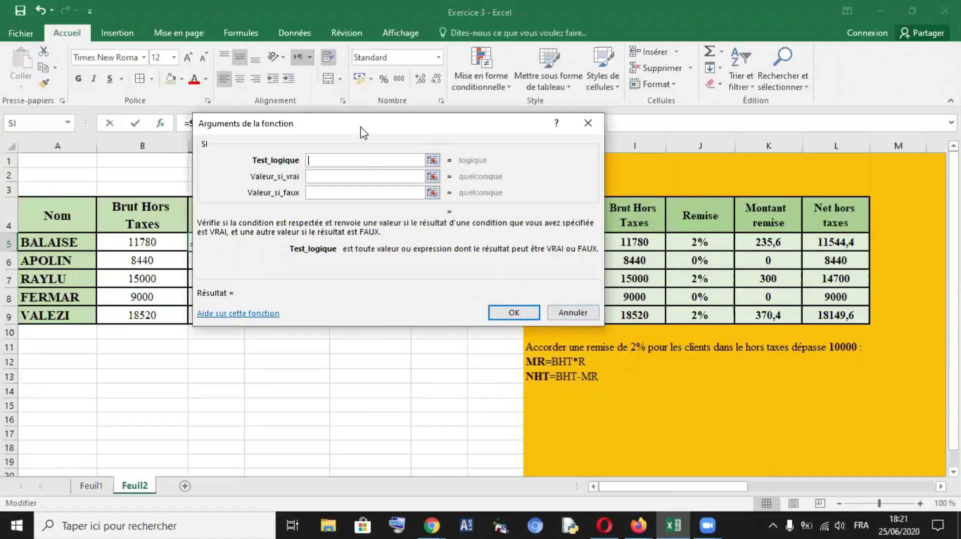
left_click_drag(360, 132, 393, 136)
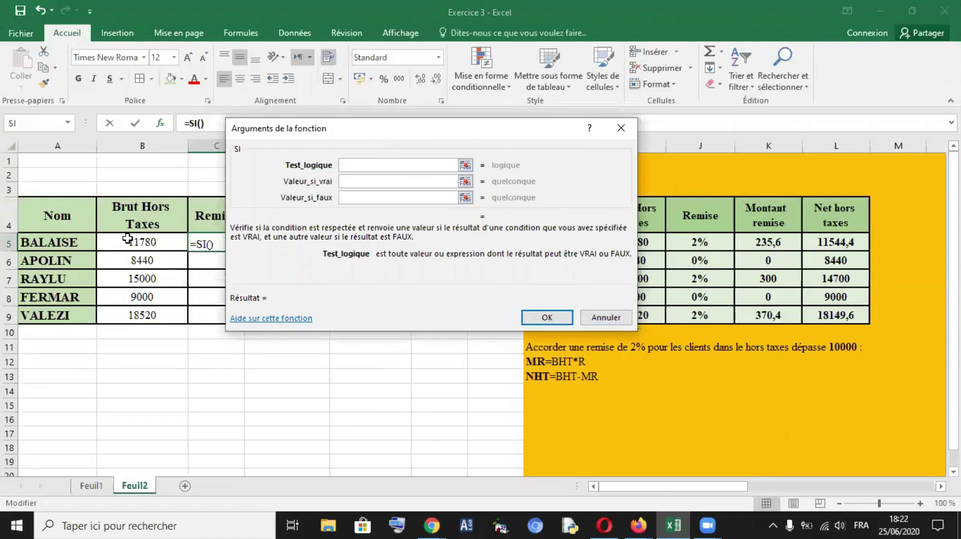
left_click_drag(345, 126, 345, 131)
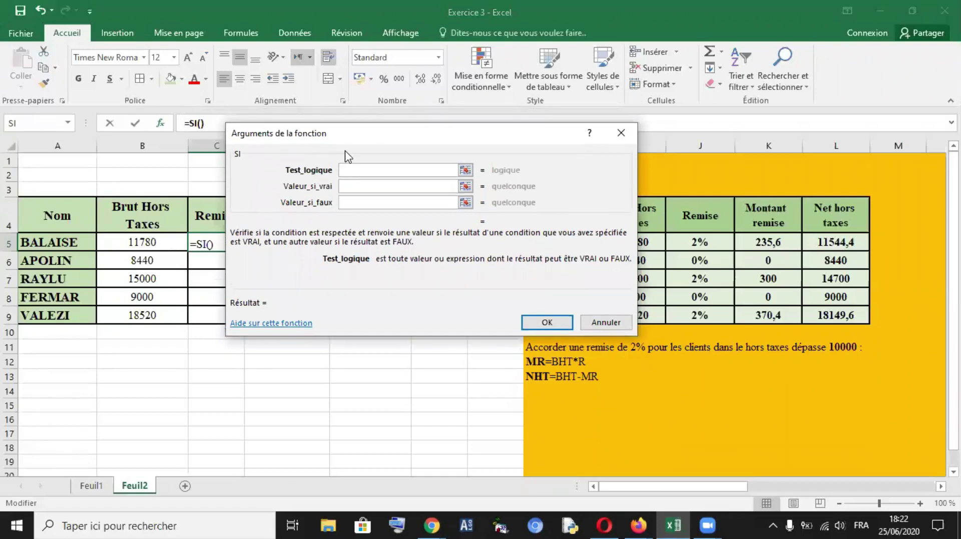
left_click_drag(348, 291, 354, 446)
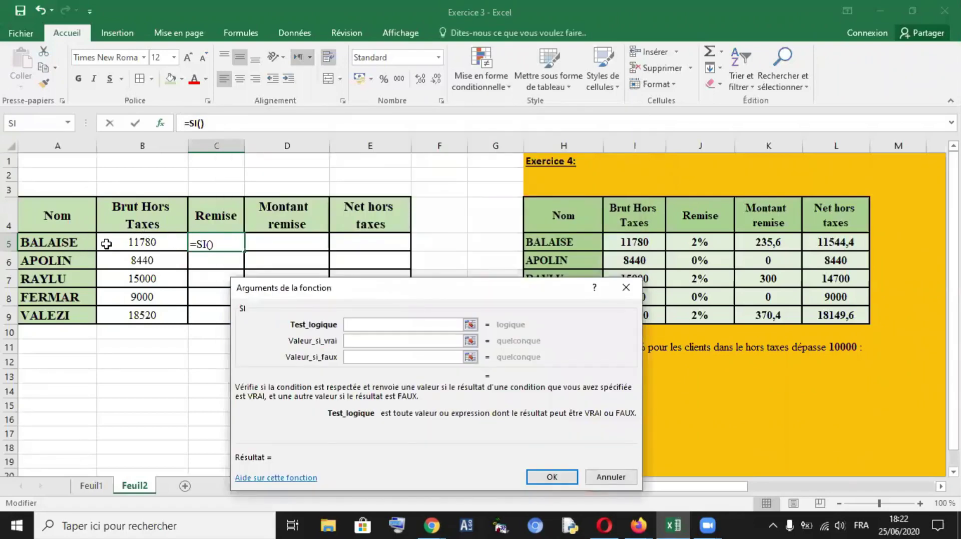
left_click(145, 243)
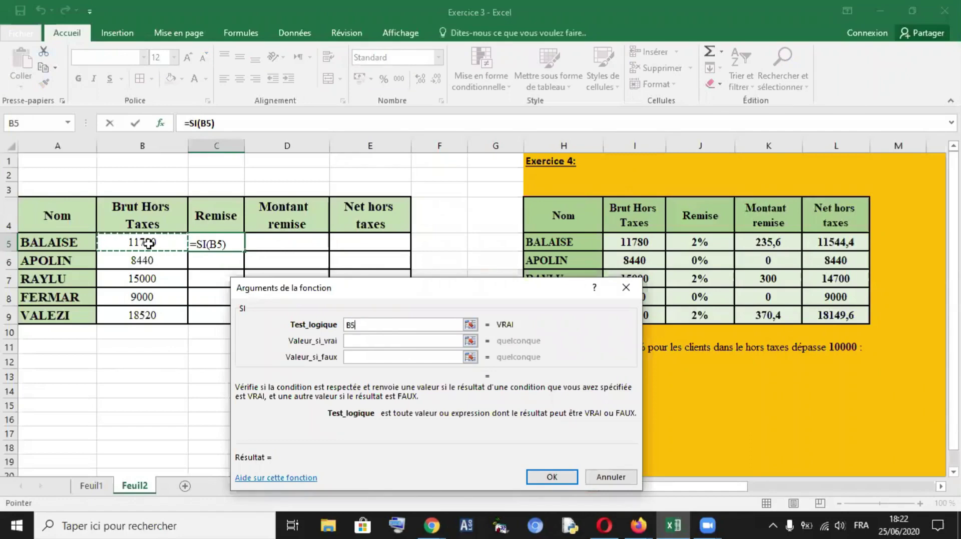
key("super+space")
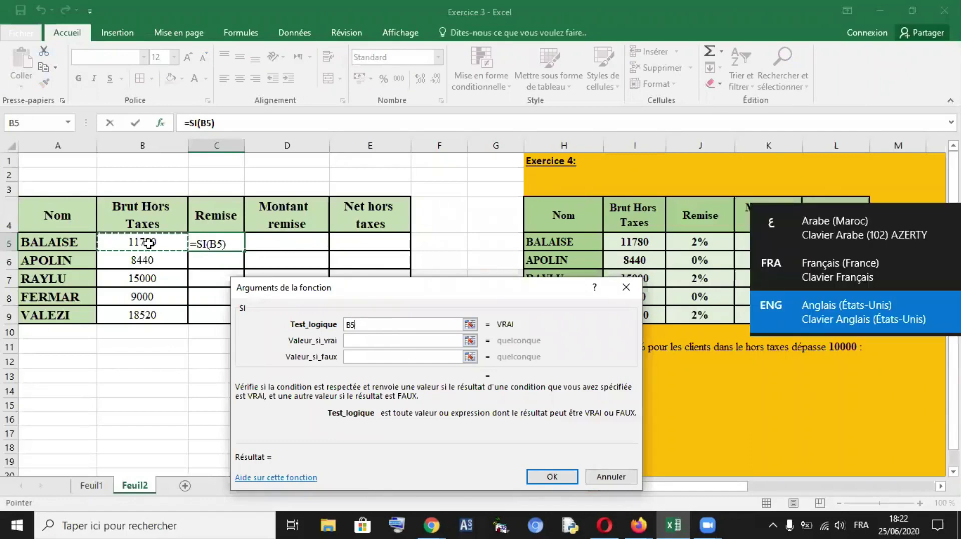
type(">")
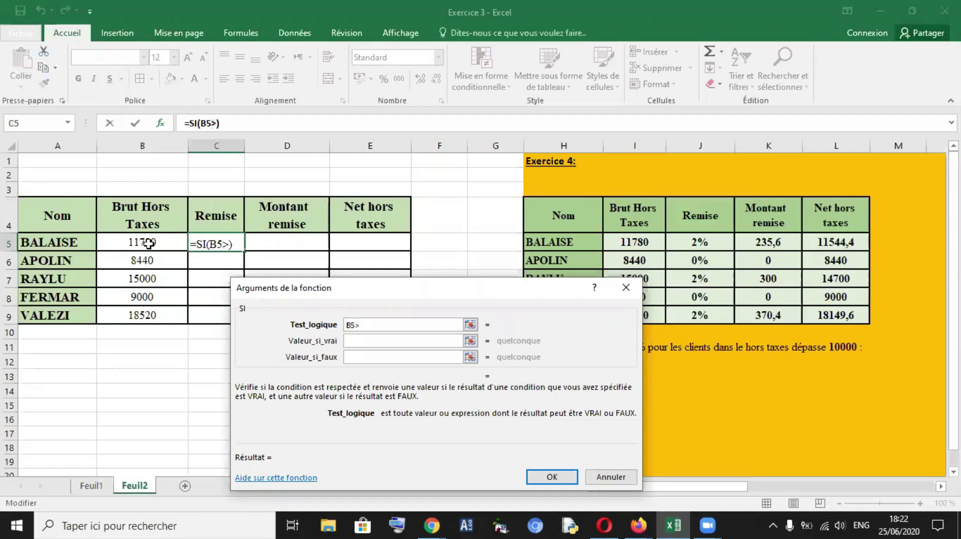
key("super+space")
key("super+space")
type("1")
type("0000")
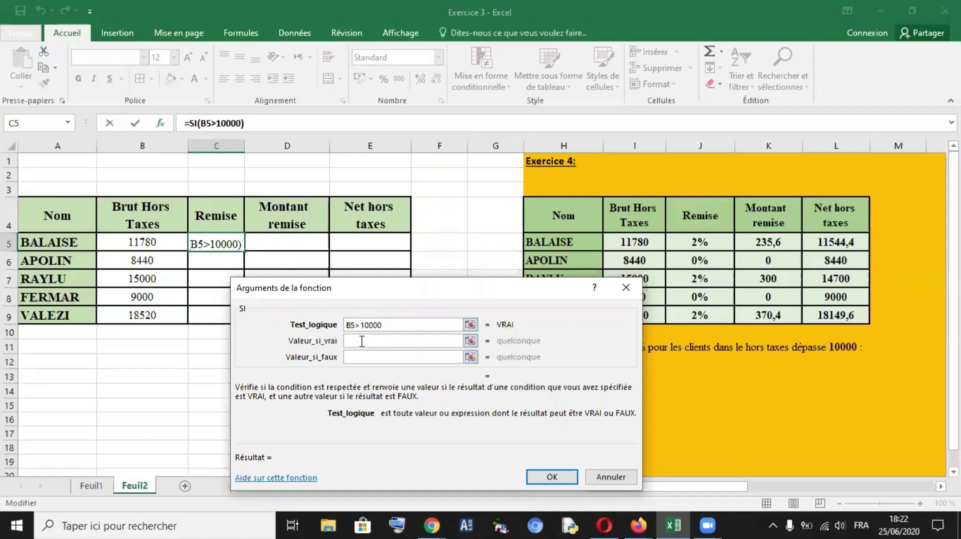
- Enter 2% as the true value and 0% as the false value, then confirm the formula
left_click(361, 341)
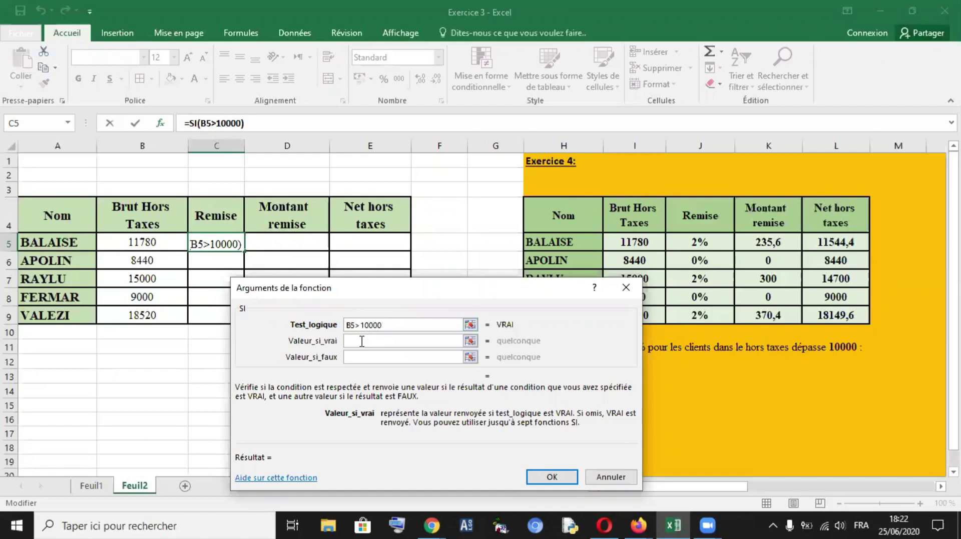
type("2")
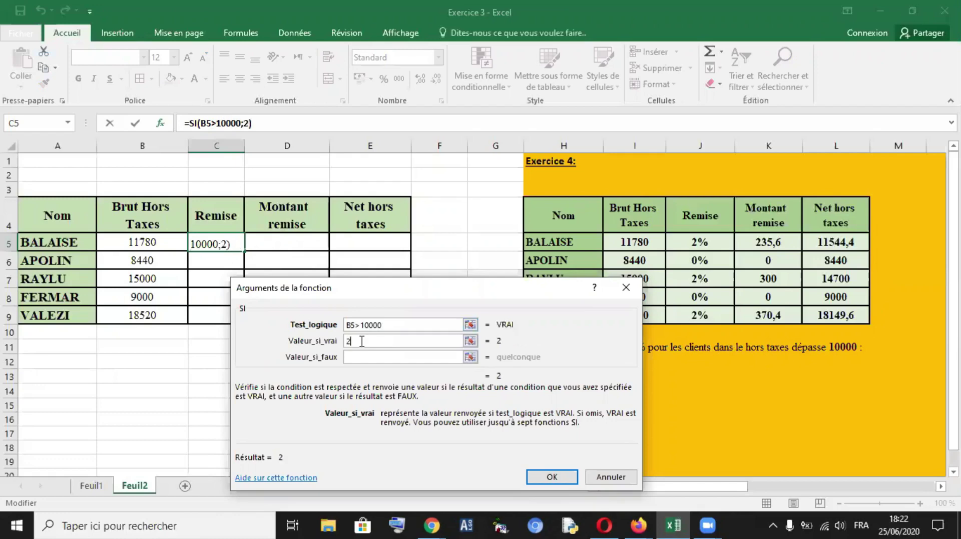
type("%")
left_click(367, 356)
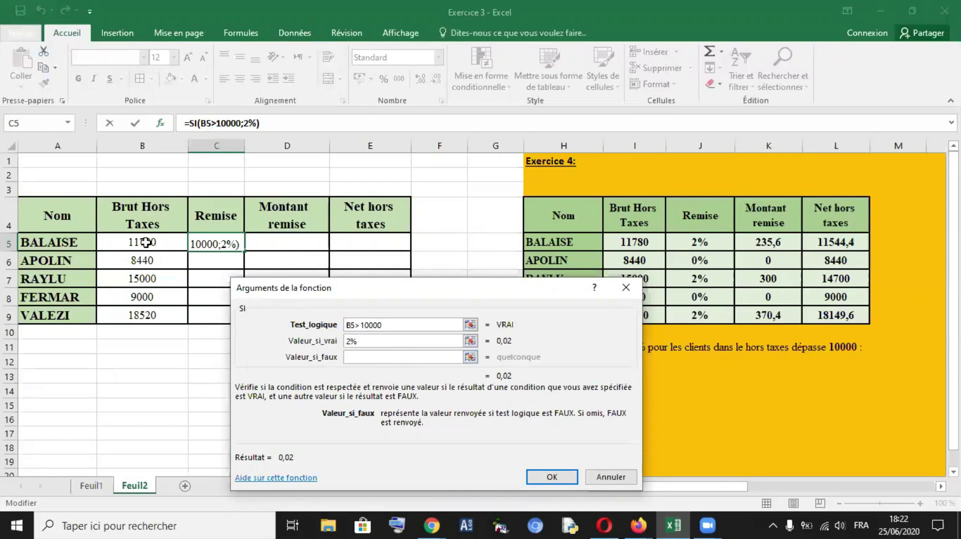
type("0%")
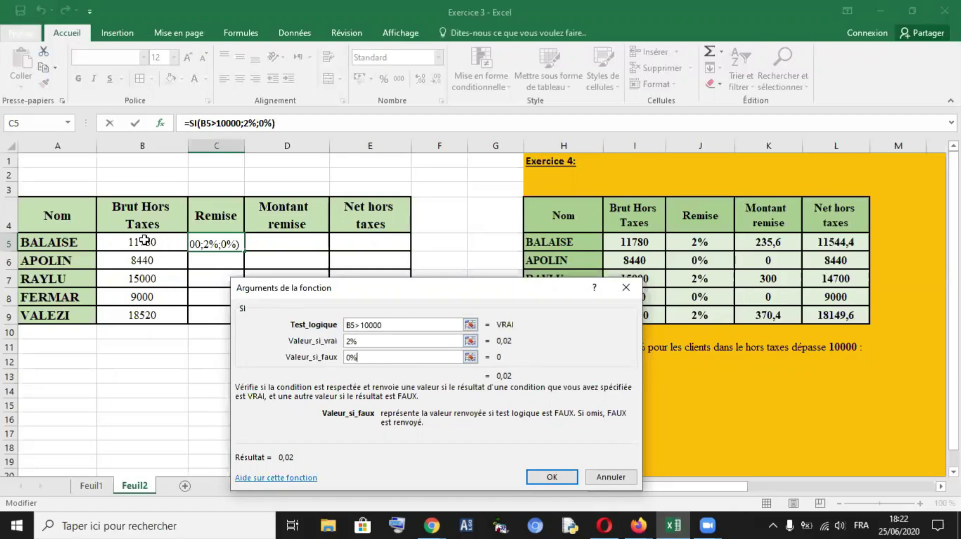
left_click_drag(418, 292, 359, 290)
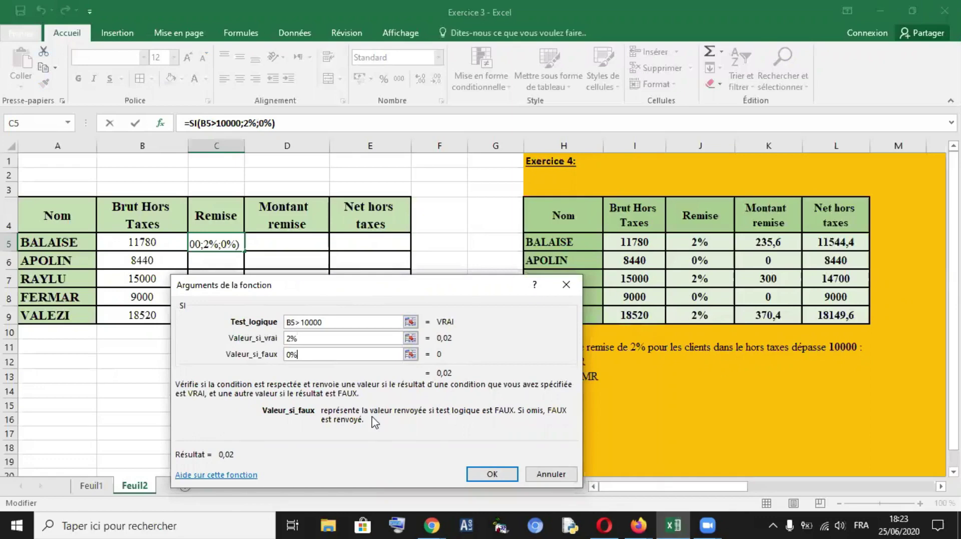
left_click(299, 321)
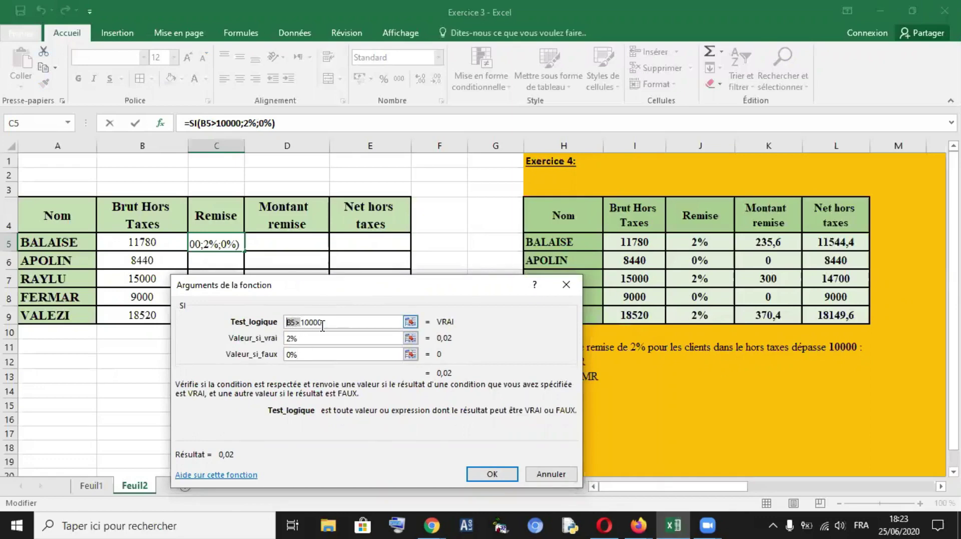
left_click_drag(323, 295, 354, 292)
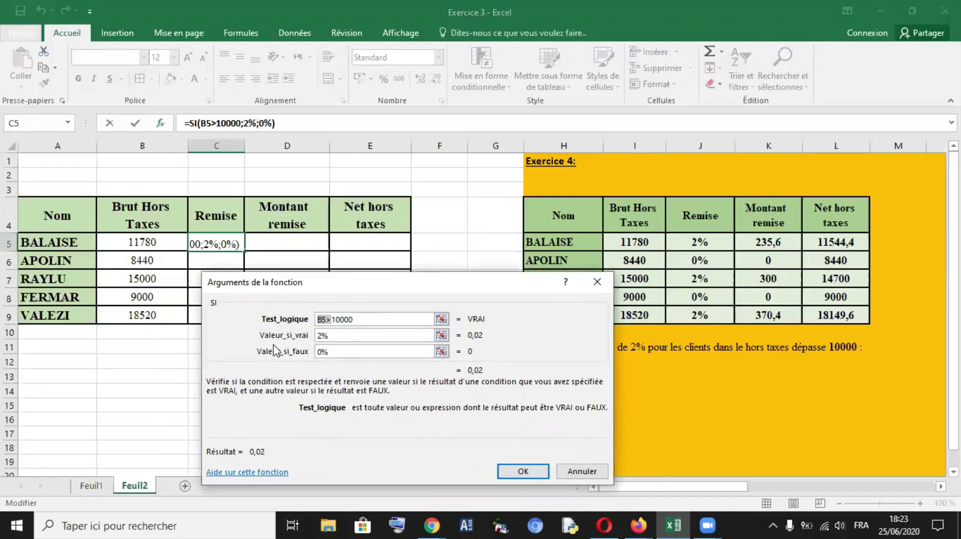
double_click(331, 335)
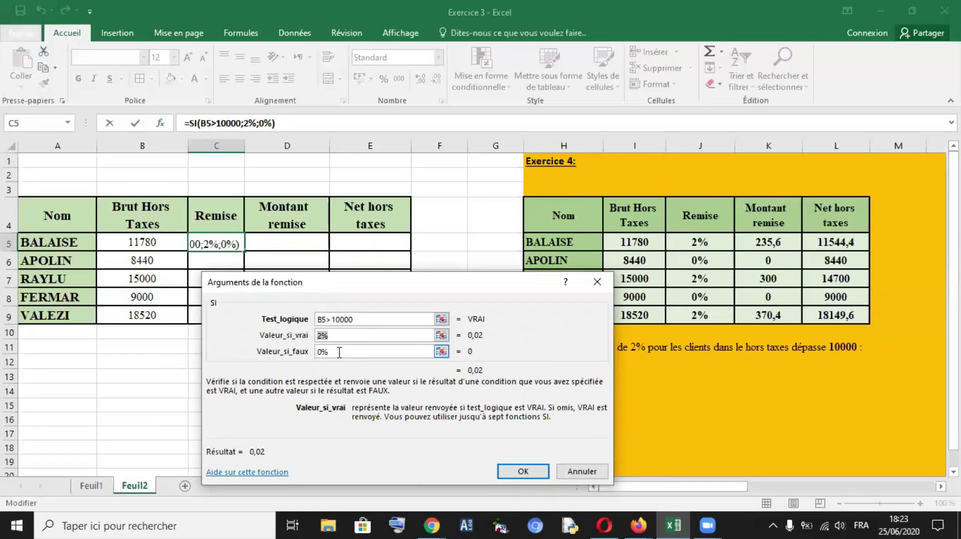
left_click(536, 473)
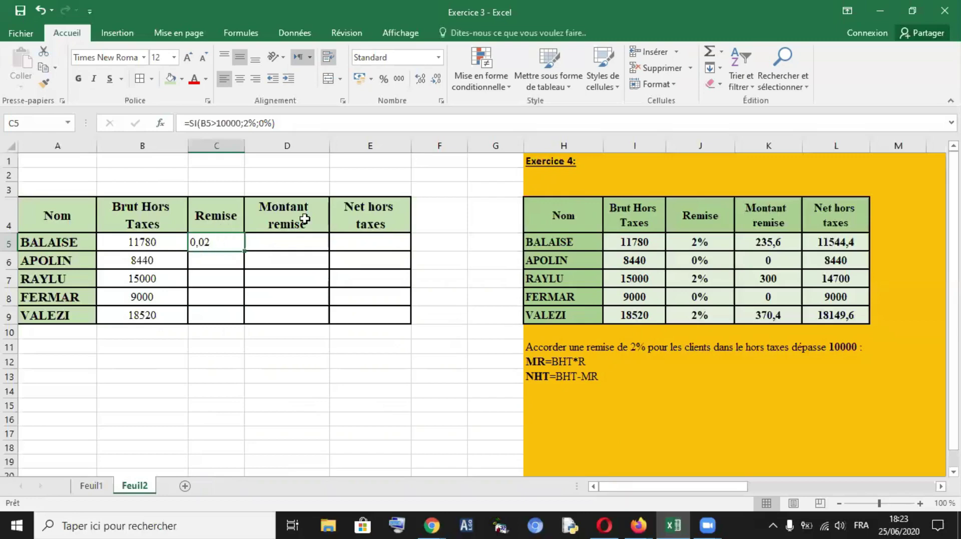
- Format C5 as a percentage and fill the Remise formula down to C9
left_click(384, 80)
left_click_drag(245, 252, 242, 321)
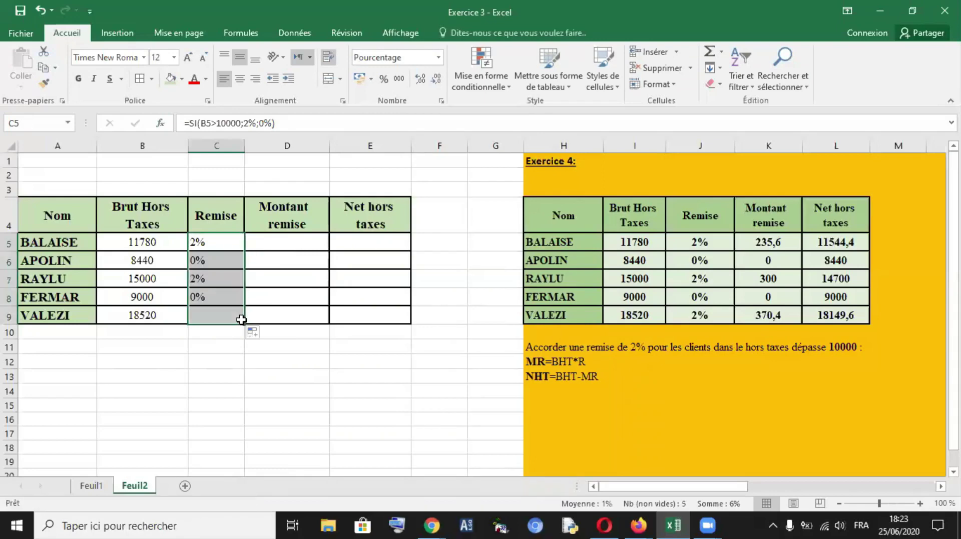
left_click(40, 13)
left_click(300, 264)
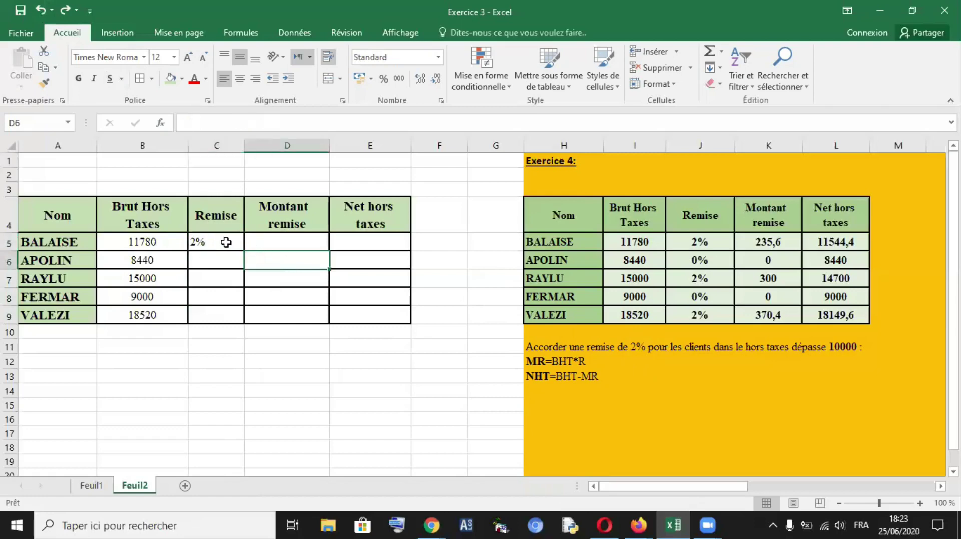
left_click(226, 242)
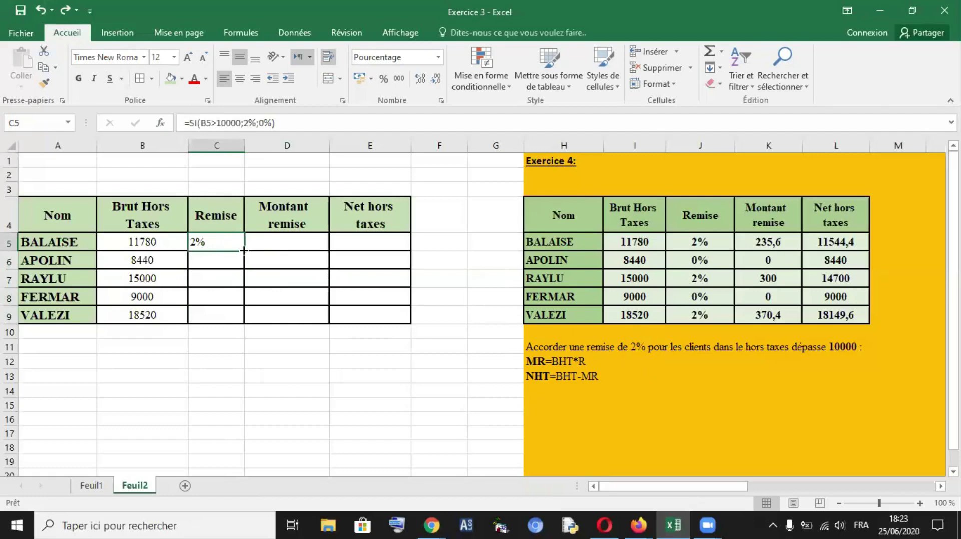
left_click_drag(244, 250, 245, 323)
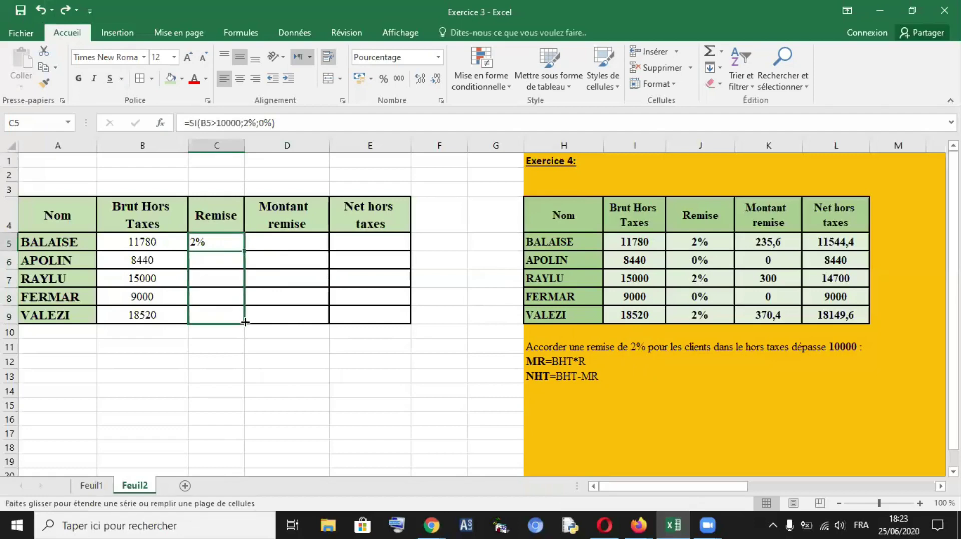
- Check each Remise formula in C5:C9 and centre the five percentages
left_click(205, 245)
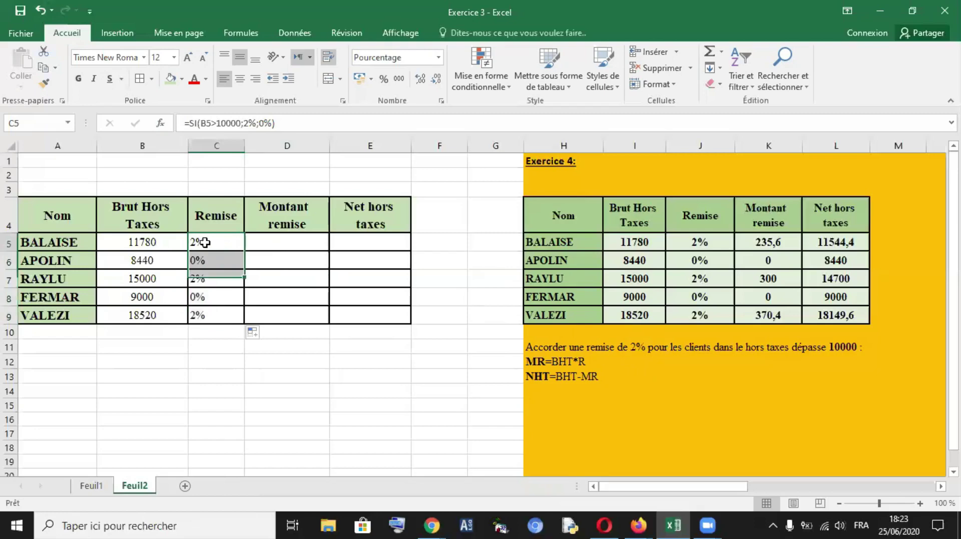
left_click(205, 260)
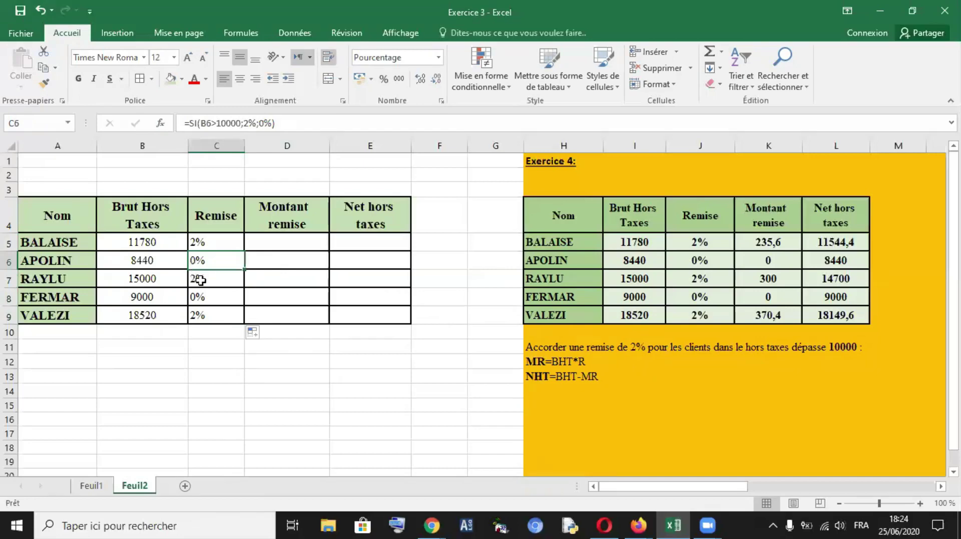
left_click(200, 281)
left_click(162, 279)
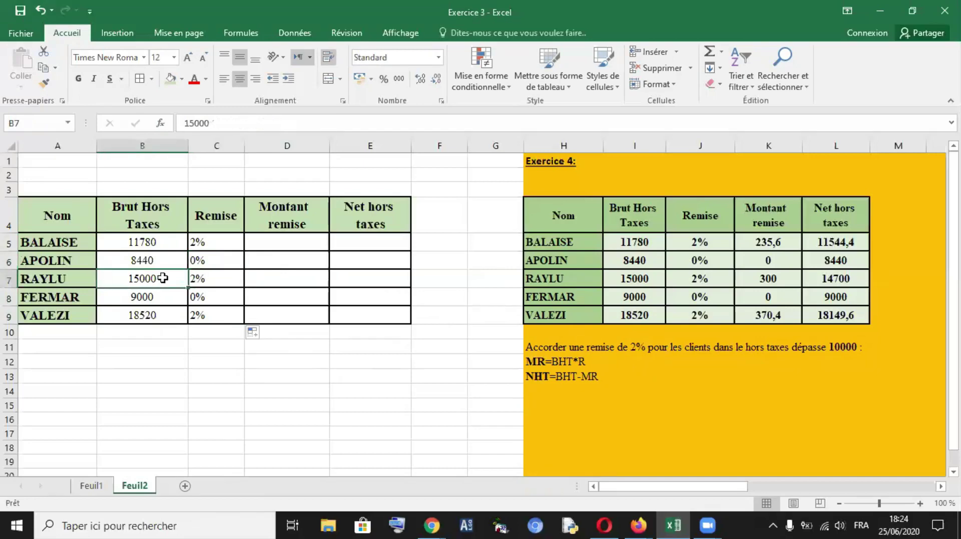
left_click(197, 299)
left_click(198, 315)
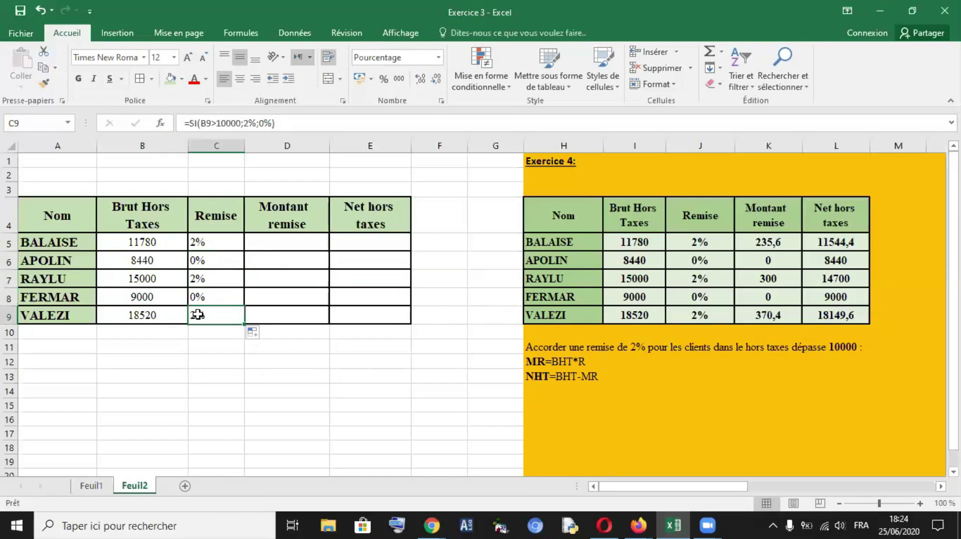
left_click_drag(220, 239, 220, 315)
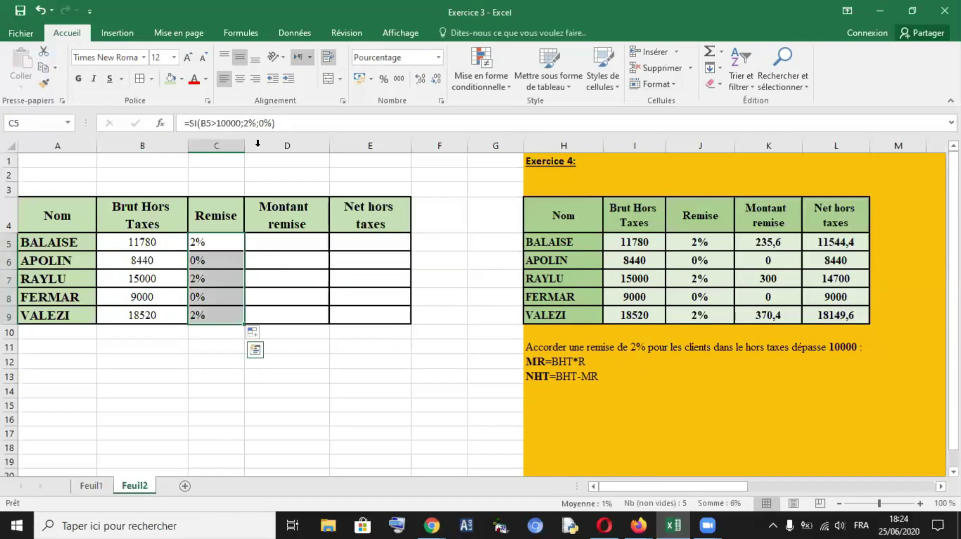
left_click(240, 79)
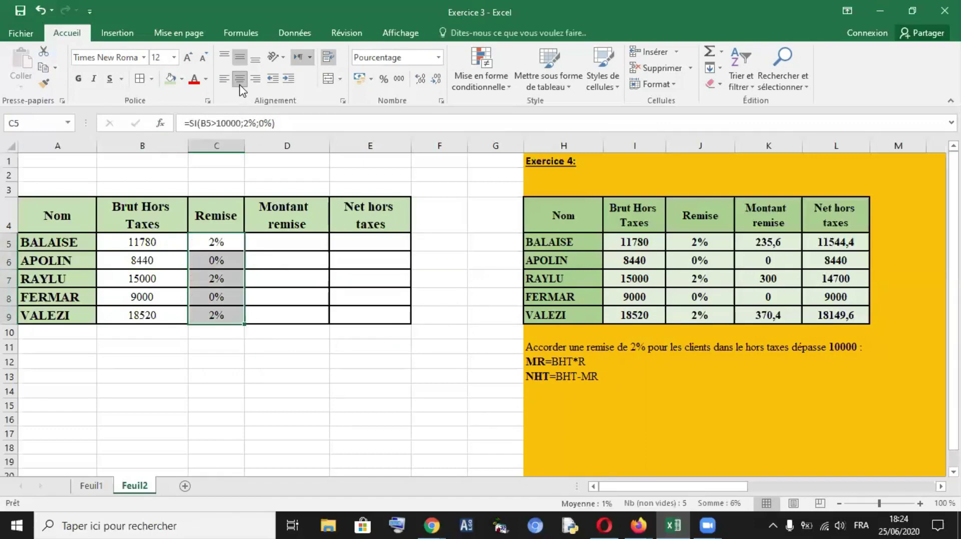
left_click(307, 243)
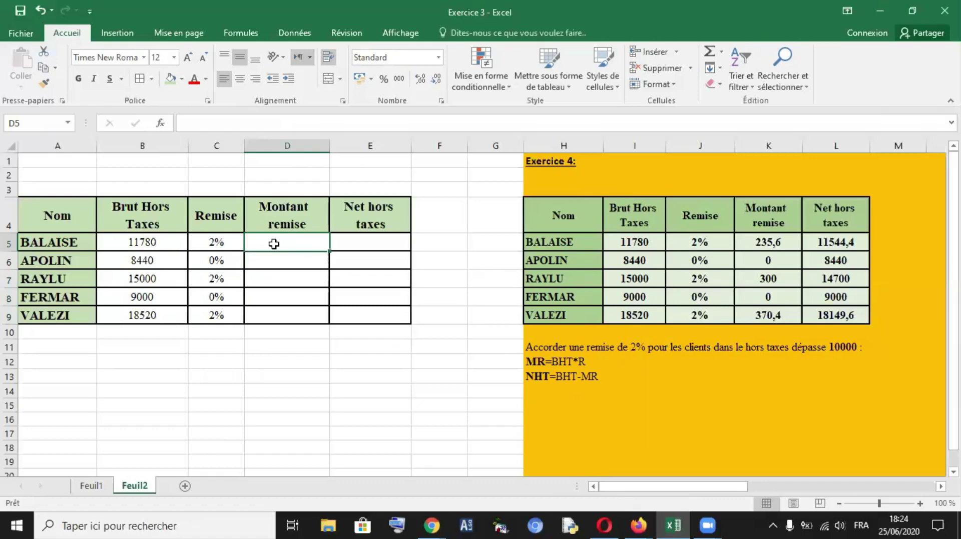
- Enter =B5*C5 in D5, fill it down to D9 and centre the results
type("=")
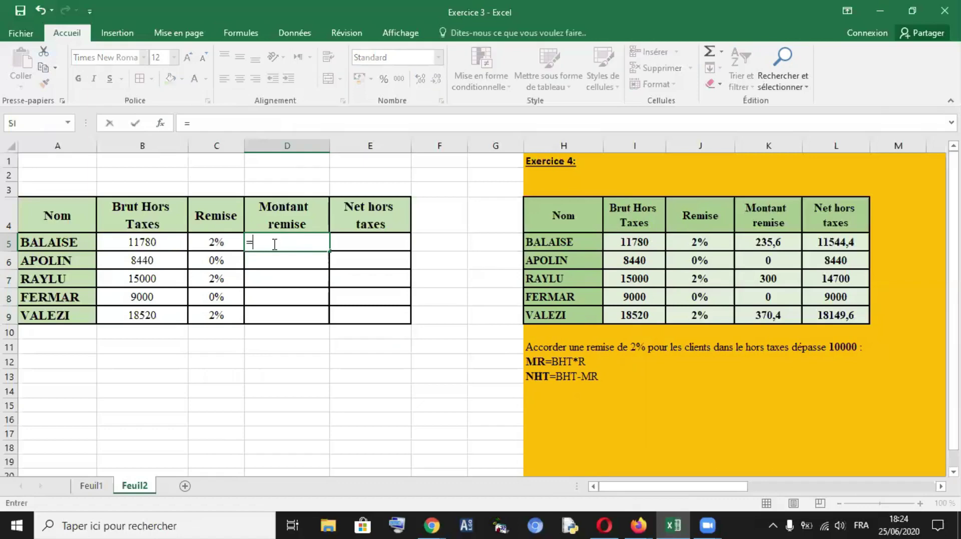
left_click(154, 243)
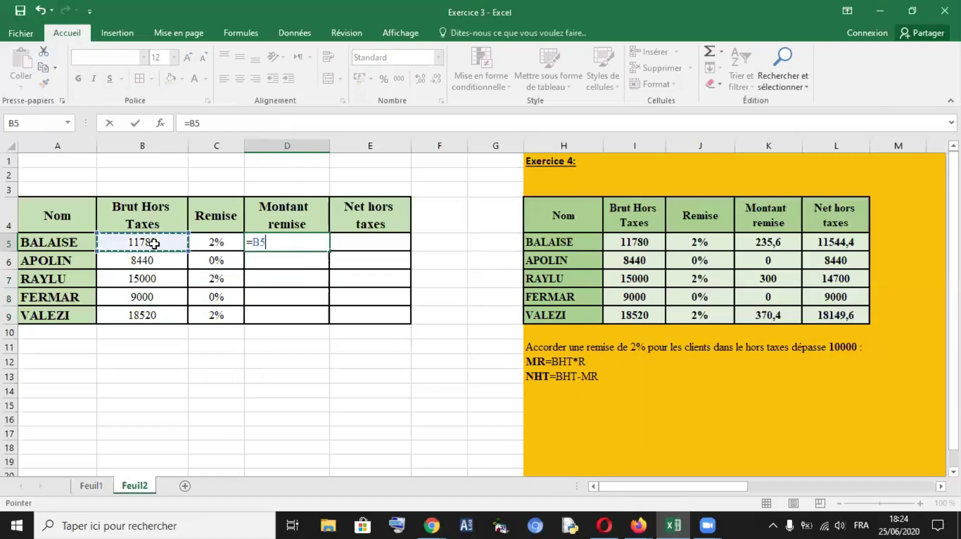
type("*")
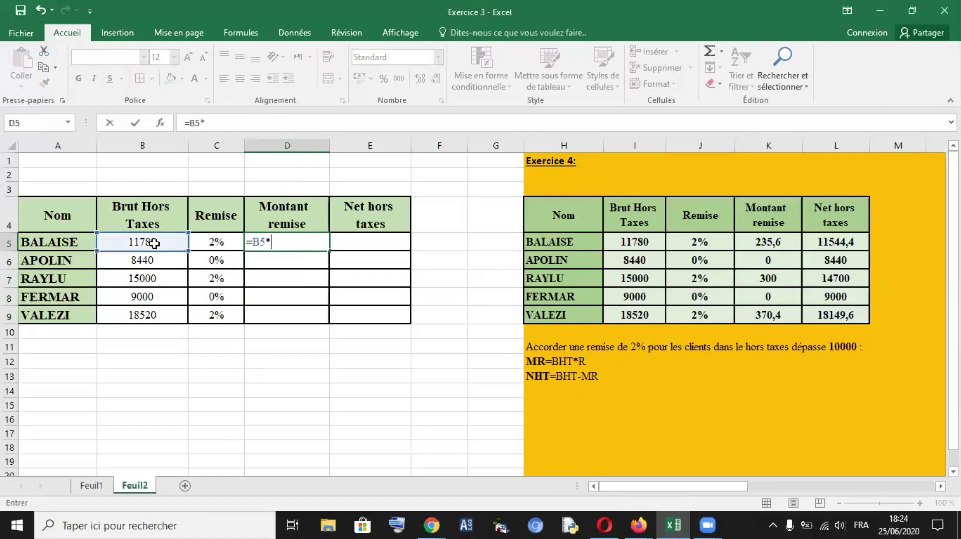
left_click(222, 245)
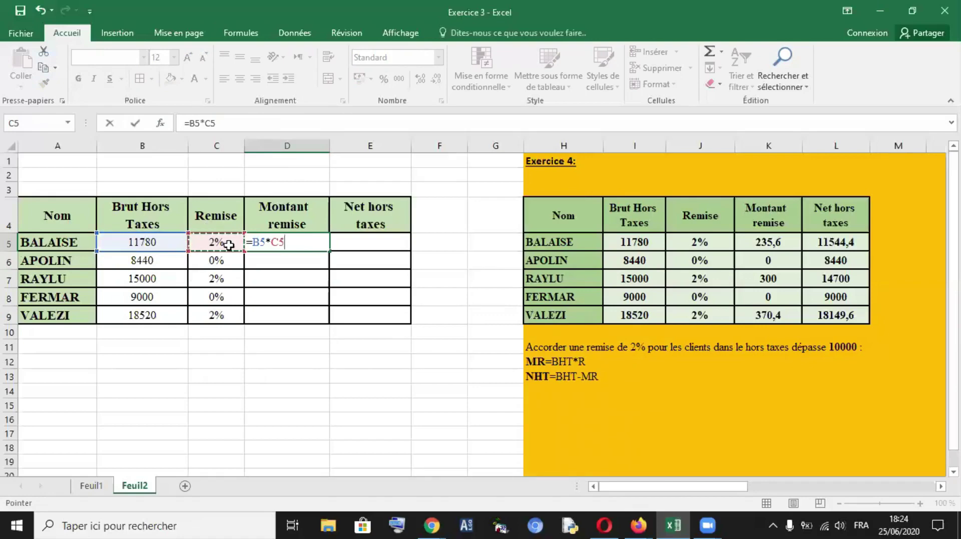
key("Return")
left_click(323, 241)
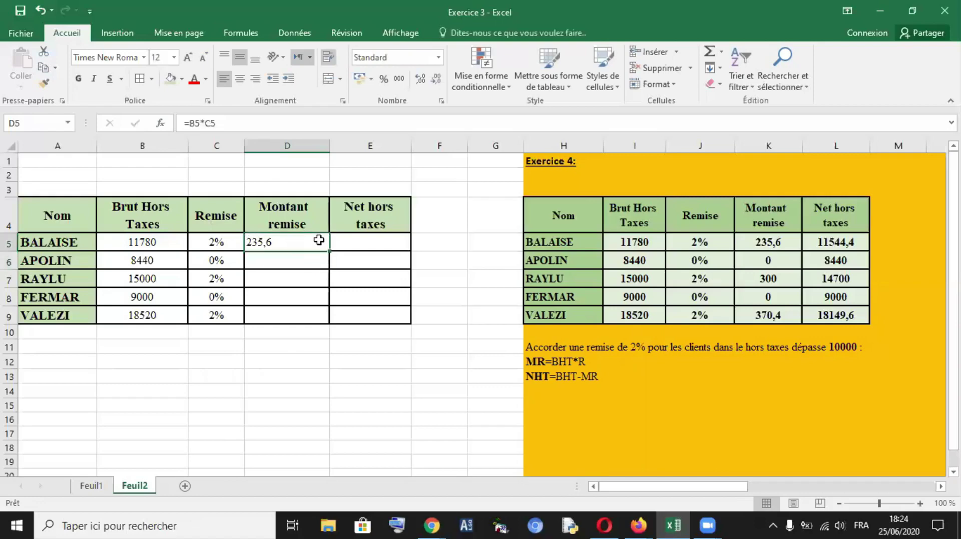
left_click_drag(329, 252, 329, 316)
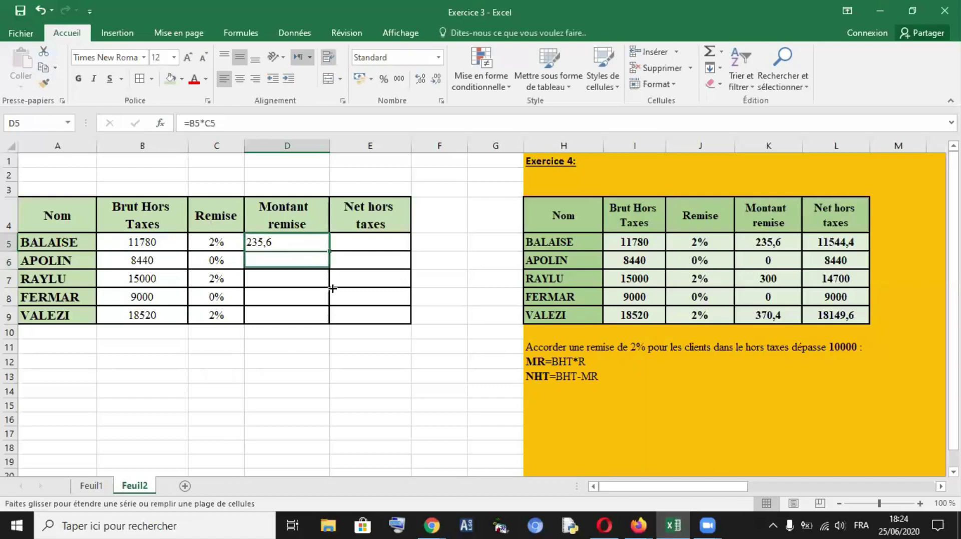
left_click(240, 79)
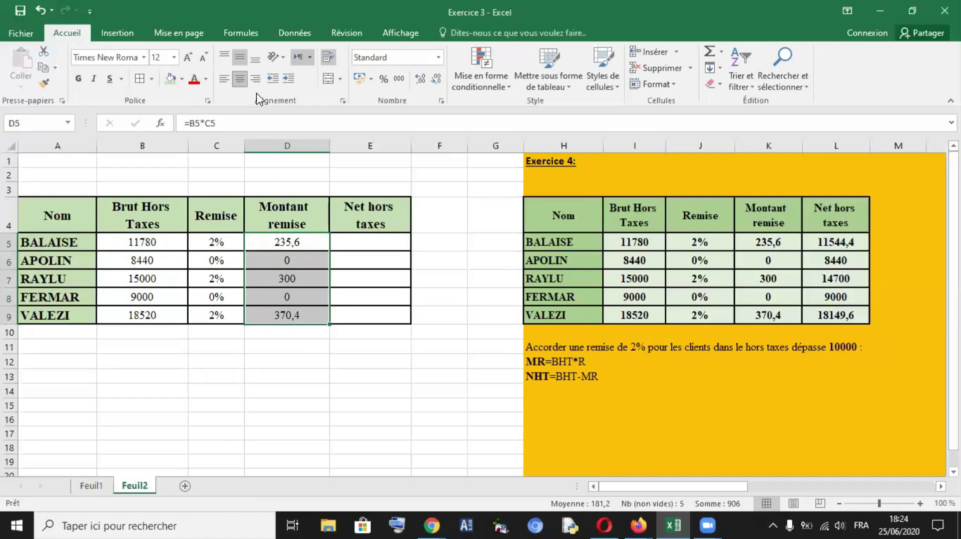
left_click(366, 240)
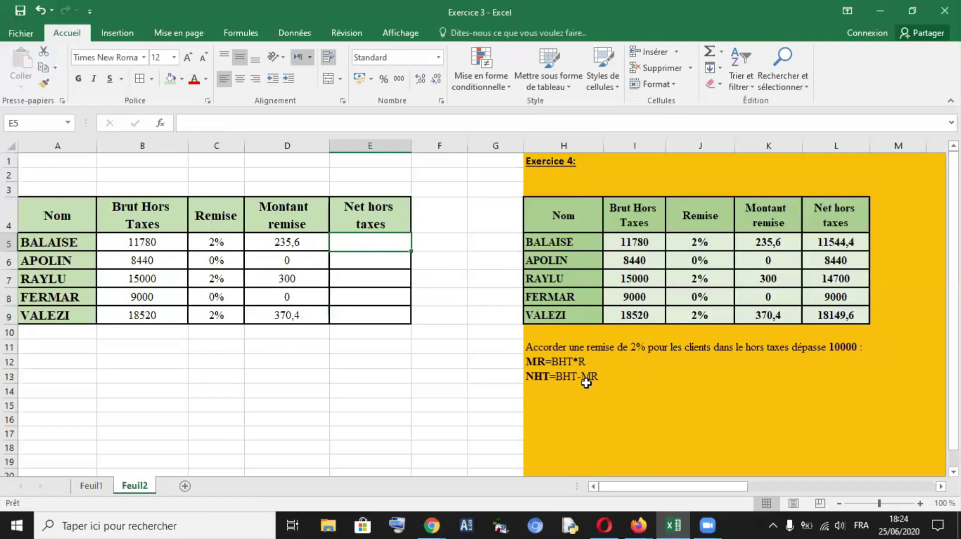
- Enter =B5-D5 in E5, fill it down to E9 and centre the results
left_click(142, 240)
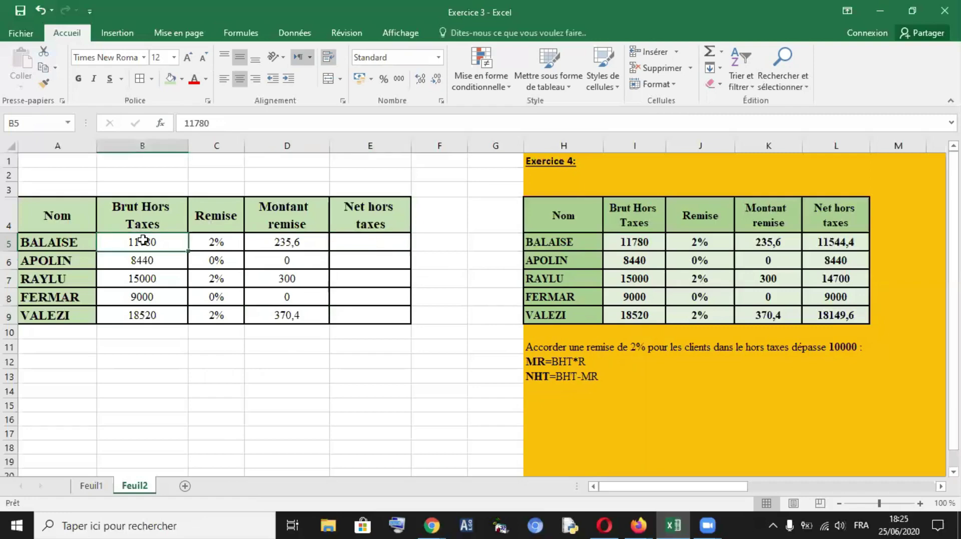
left_click(285, 243)
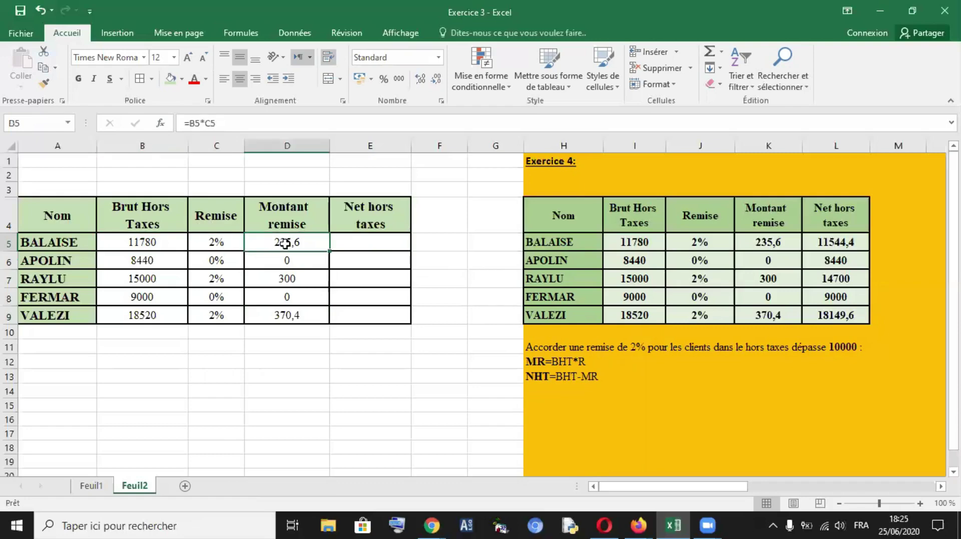
left_click(362, 244)
type("=")
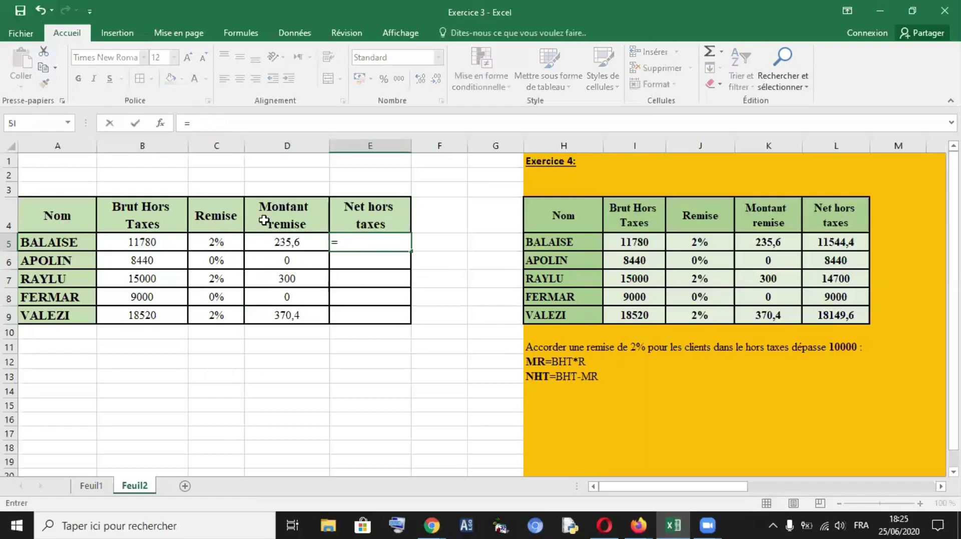
left_click(164, 242)
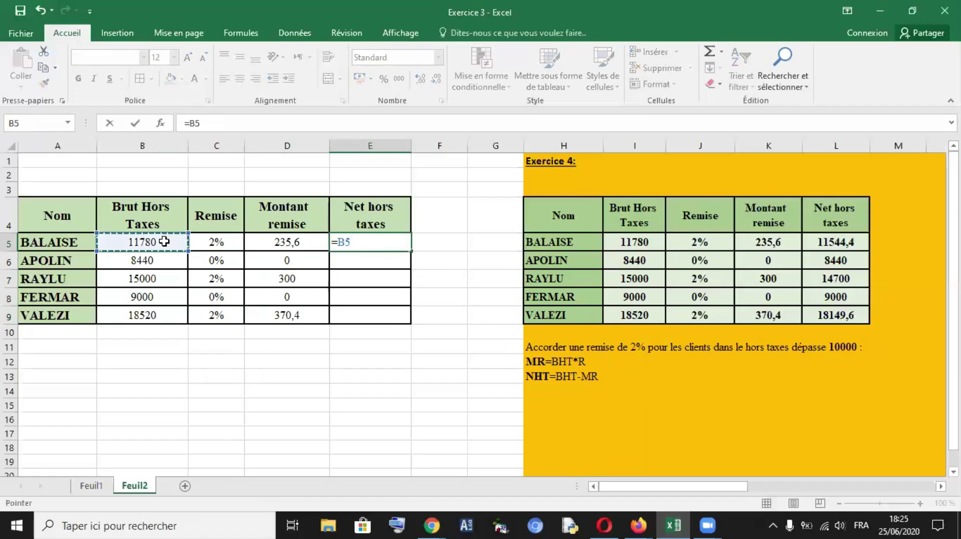
type("-")
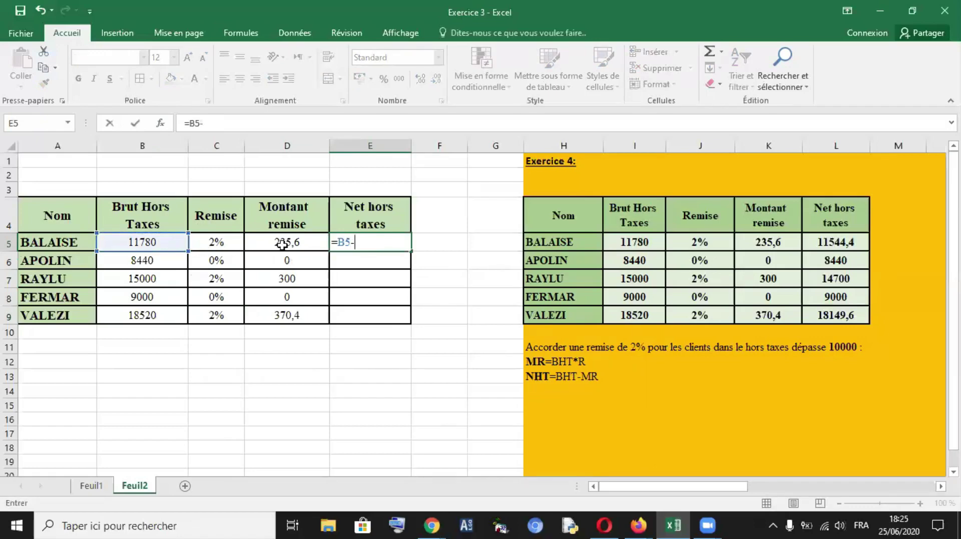
left_click(281, 244)
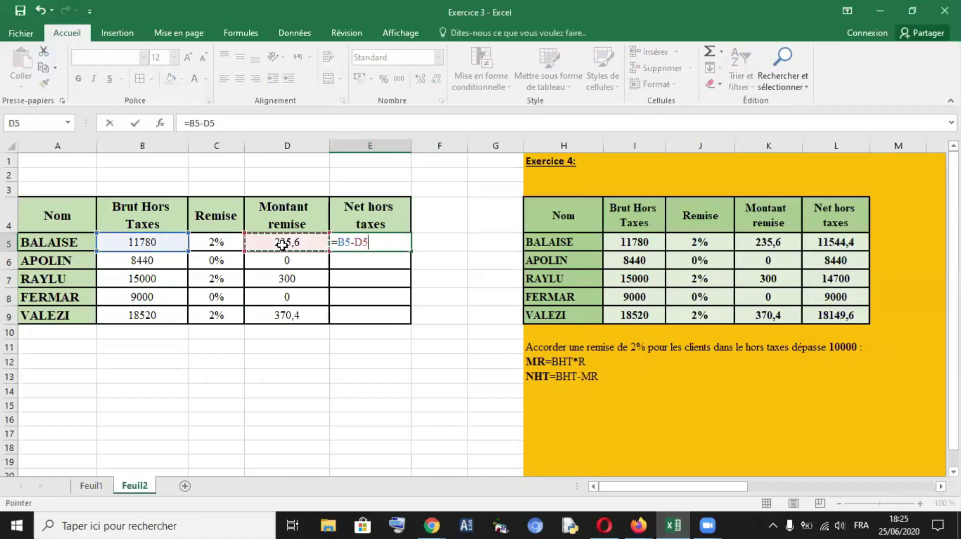
key("Return")
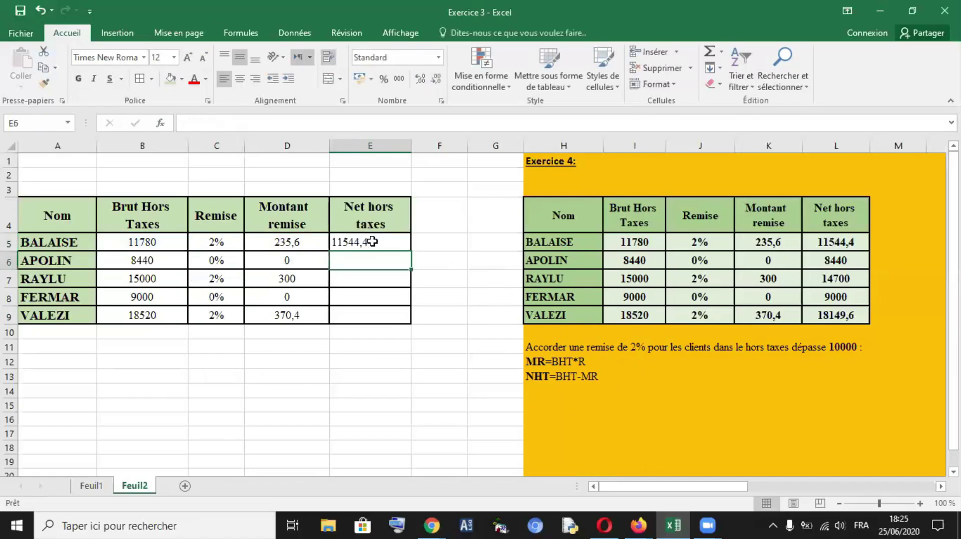
left_click(393, 243)
left_click_drag(411, 251, 413, 322)
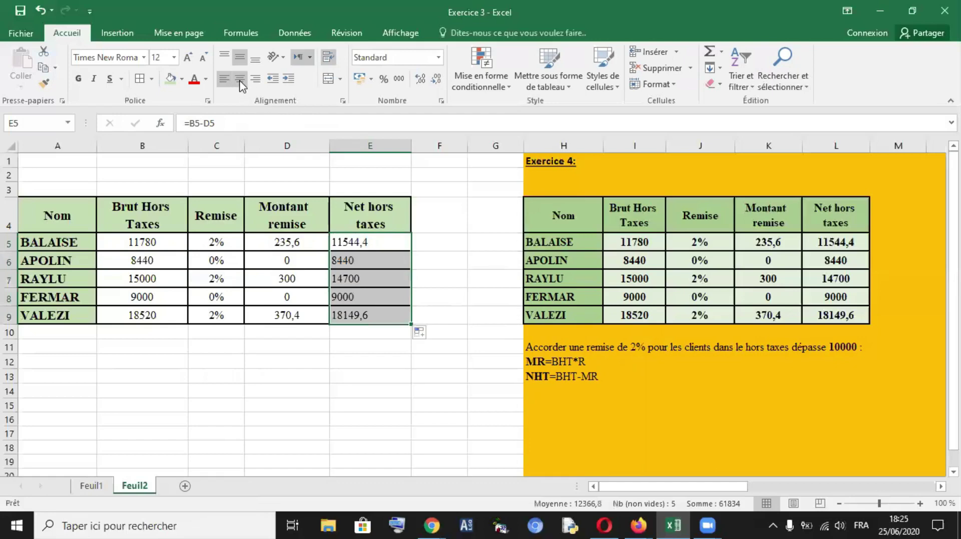
left_click(240, 78)
left_click(159, 245)
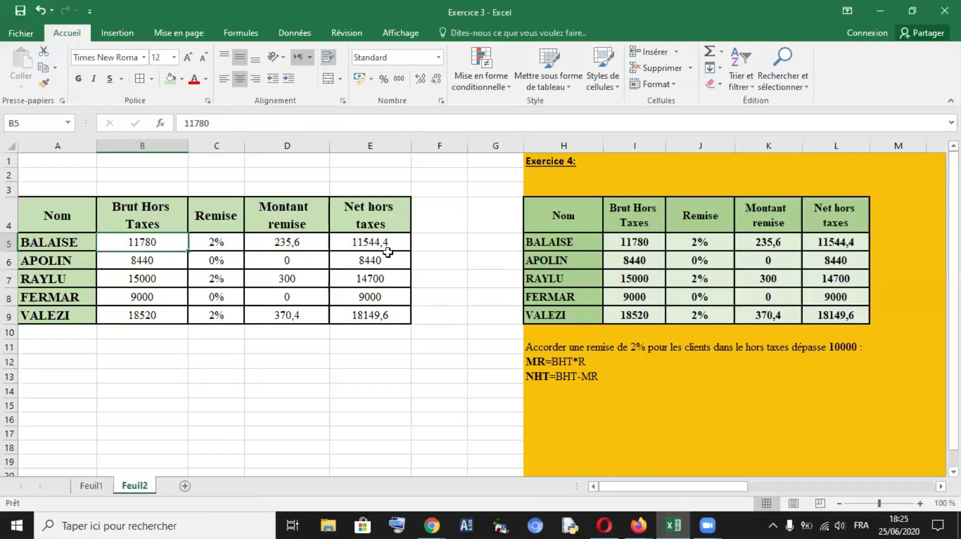
left_click(222, 261)
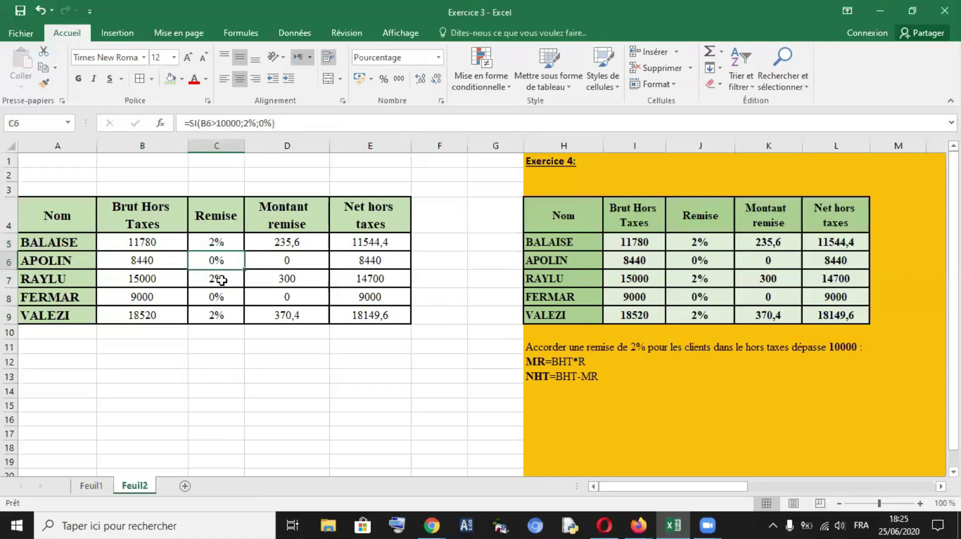
left_click(170, 246)
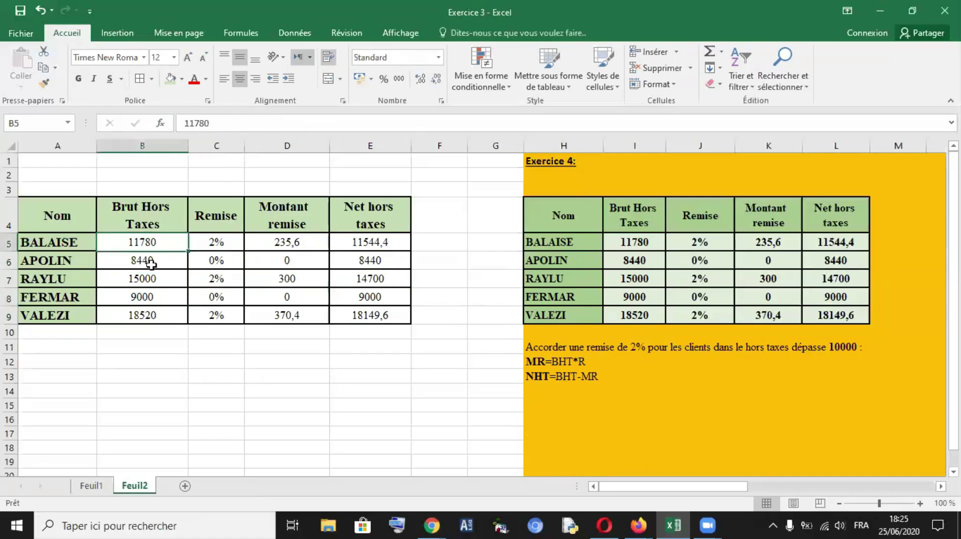
left_click(151, 264)
left_click(366, 262)
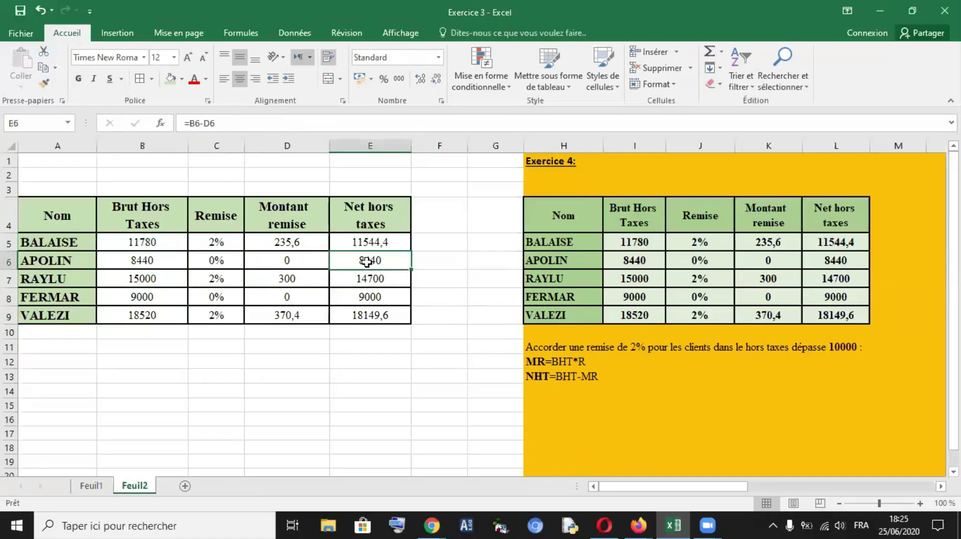